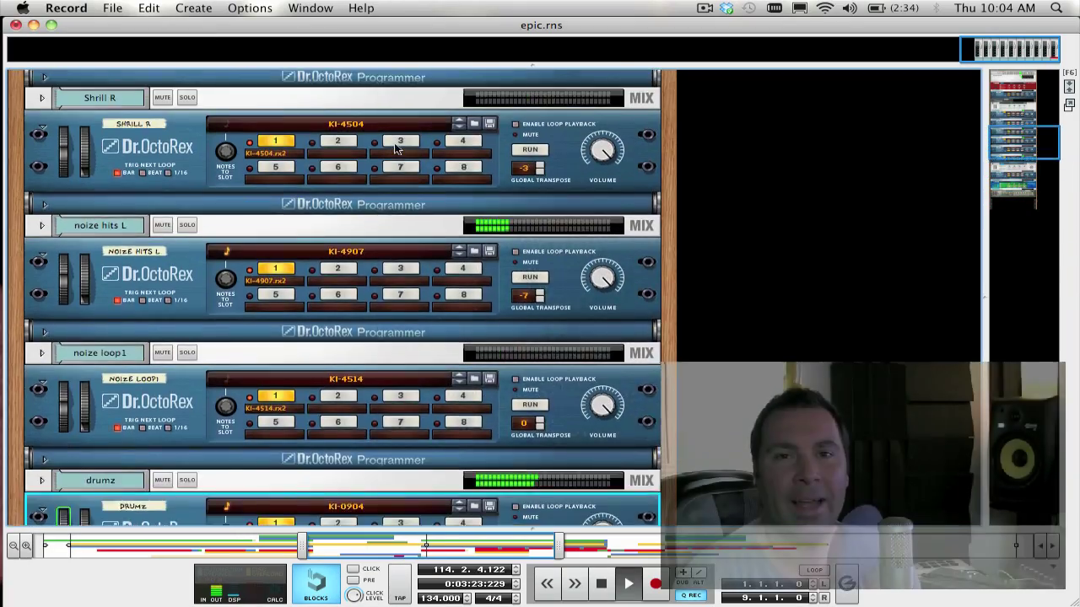
{"action": "scroll", "coordinate": [395, 149], "scroll_direction": "up", "scroll_amount": 5}
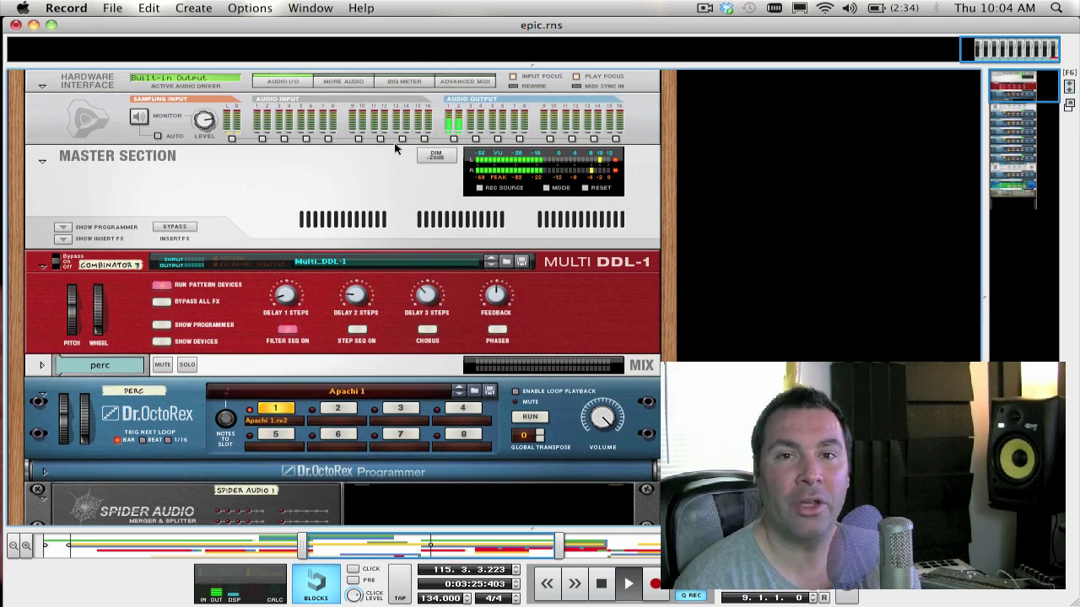
Scroll the rack, view the Mixer (F5) and Sequencer (F7), and zoom the song timeline out.
{"action": "key", "text": "F5"}
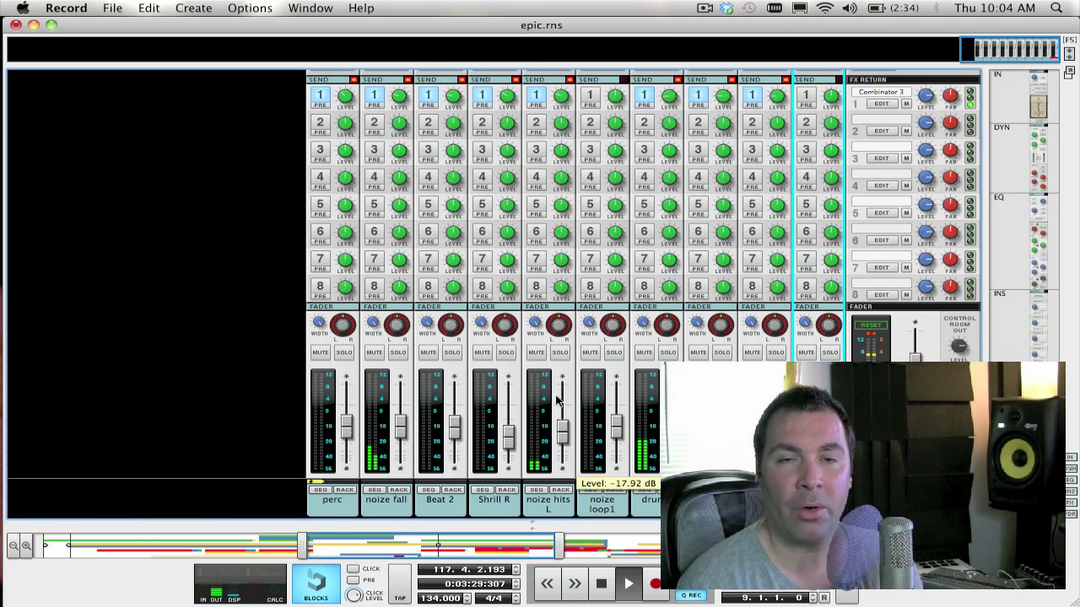
{"action": "key", "text": "F7"}
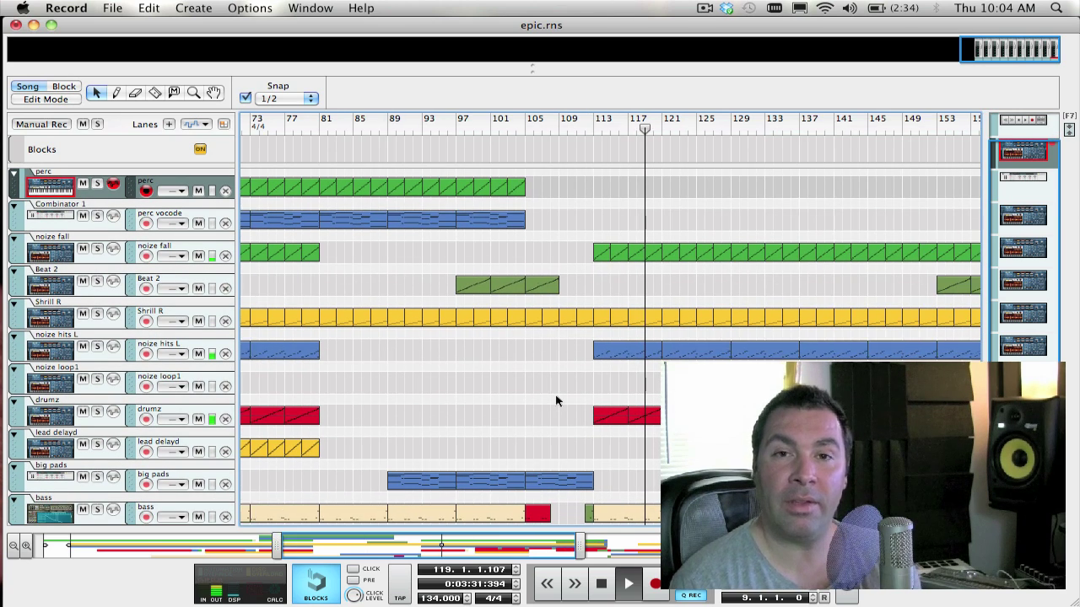
{"action": "key", "text": "h"}
{"action": "key", "text": "h"}
{"action": "key", "text": "h"}
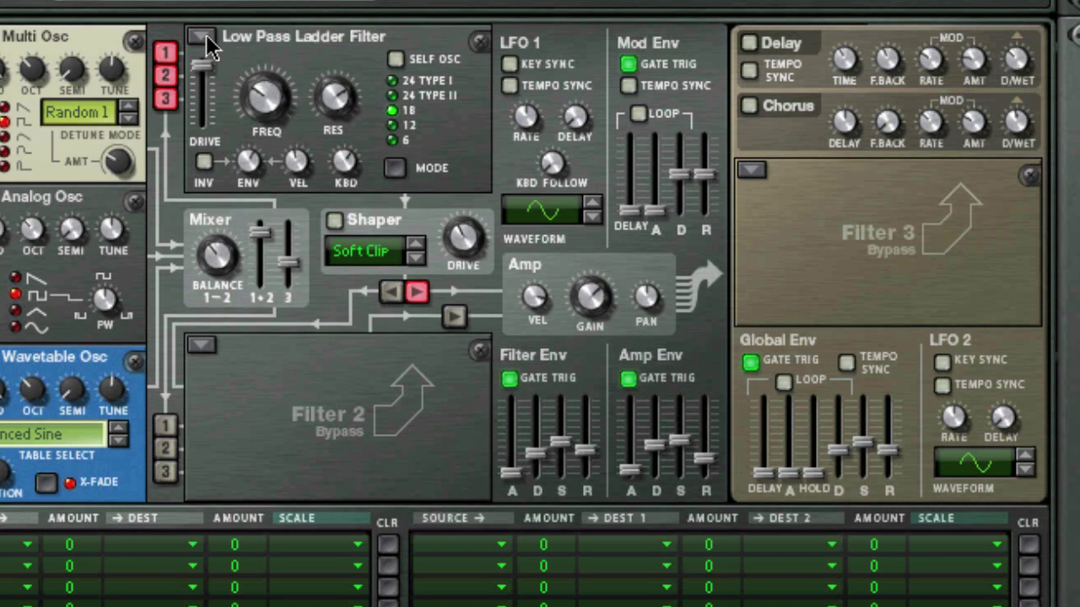
Keep Filter 1 as the Low Pass Ladder and turn on self-oscillation.
{"action": "left_click", "coordinate": [207, 40]}
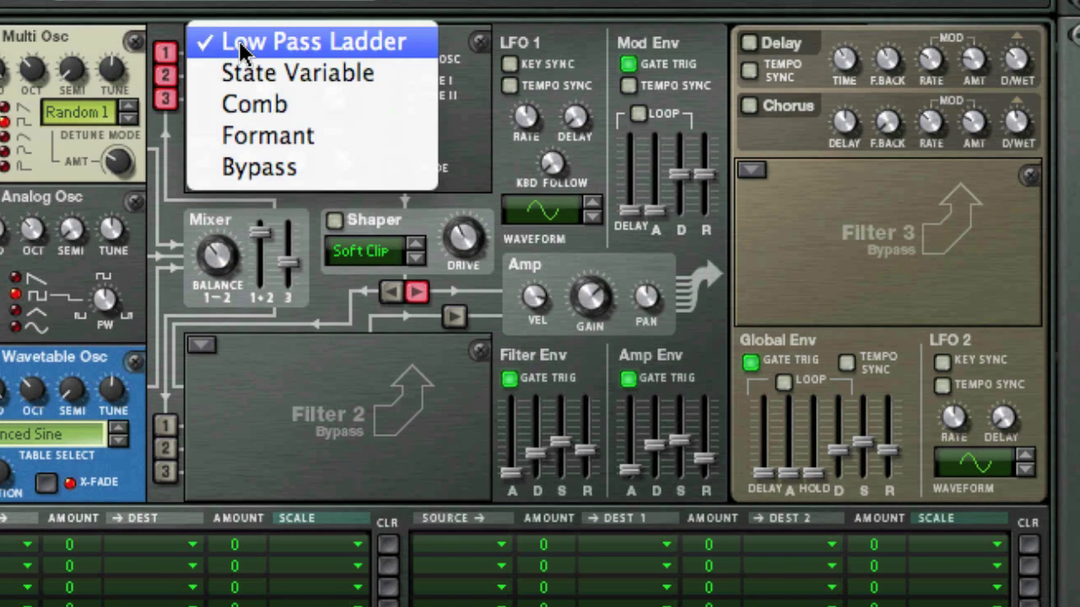
{"action": "left_click", "coordinate": [241, 45]}
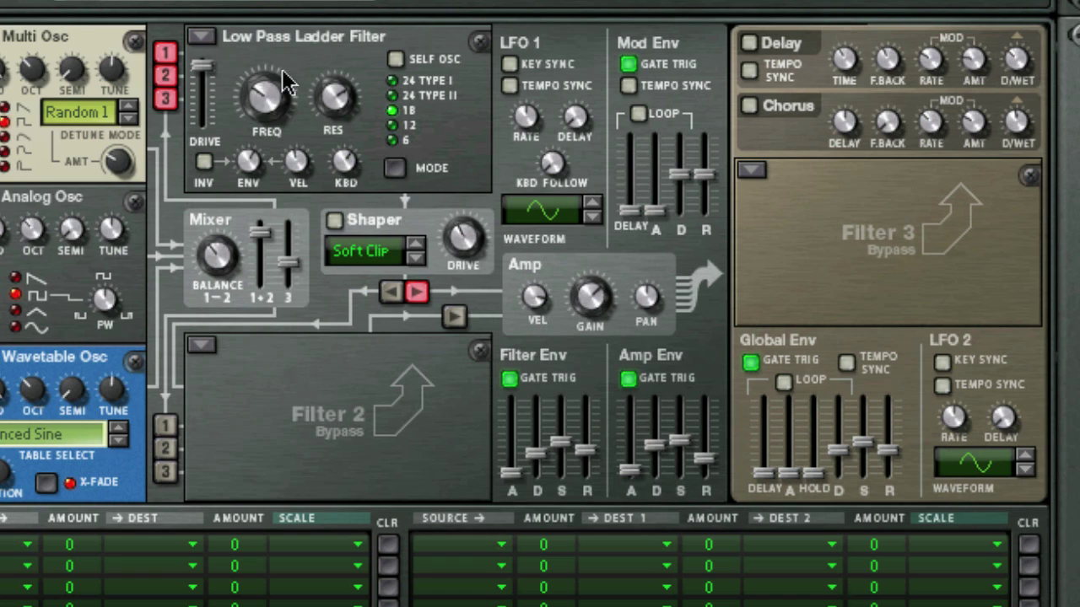
{"action": "mouse_move", "coordinate": [270, 141]}
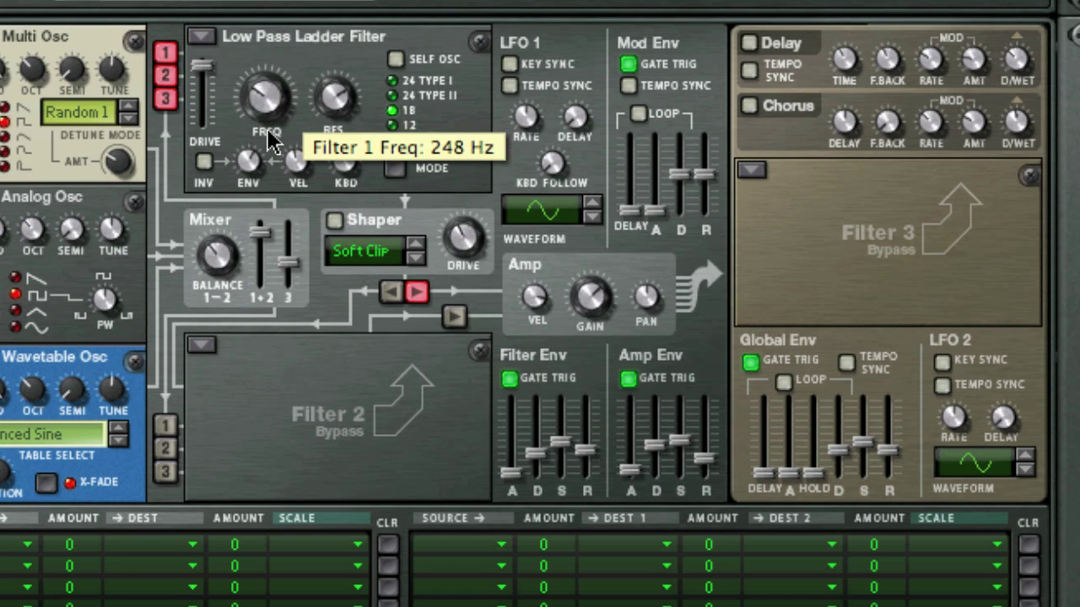
{"action": "left_click", "coordinate": [396, 60]}
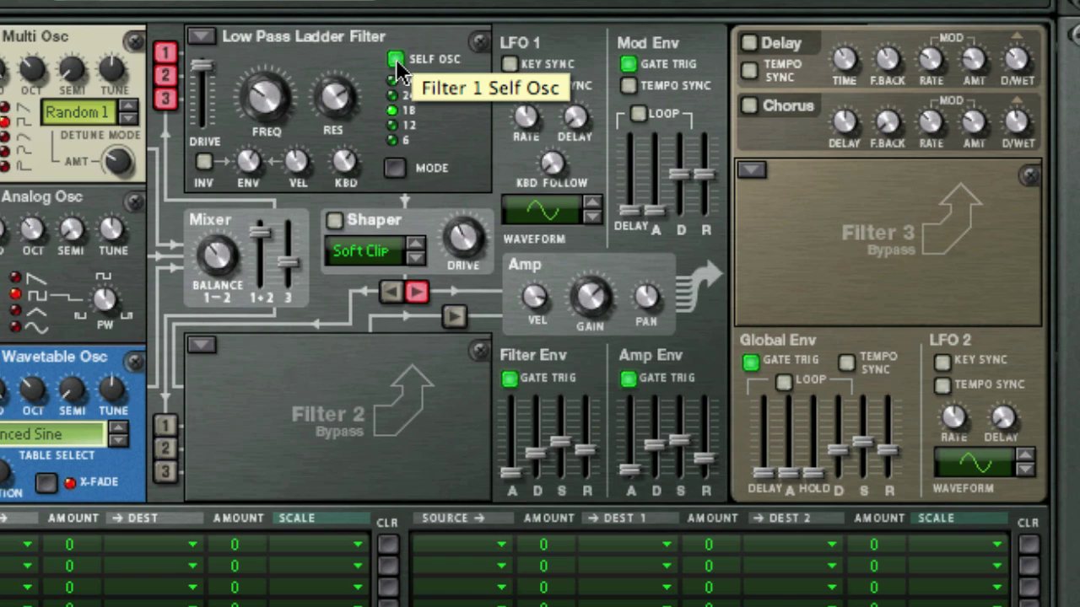
Turn resonance to 0, lower drive, and step the ladder slope through its modes.
{"action": "mouse_move", "coordinate": [346, 108]}
{"action": "left_click_drag", "start_coordinate": [346, 107], "coordinate": [357, 270]}
{"action": "mouse_move", "coordinate": [267, 121]}
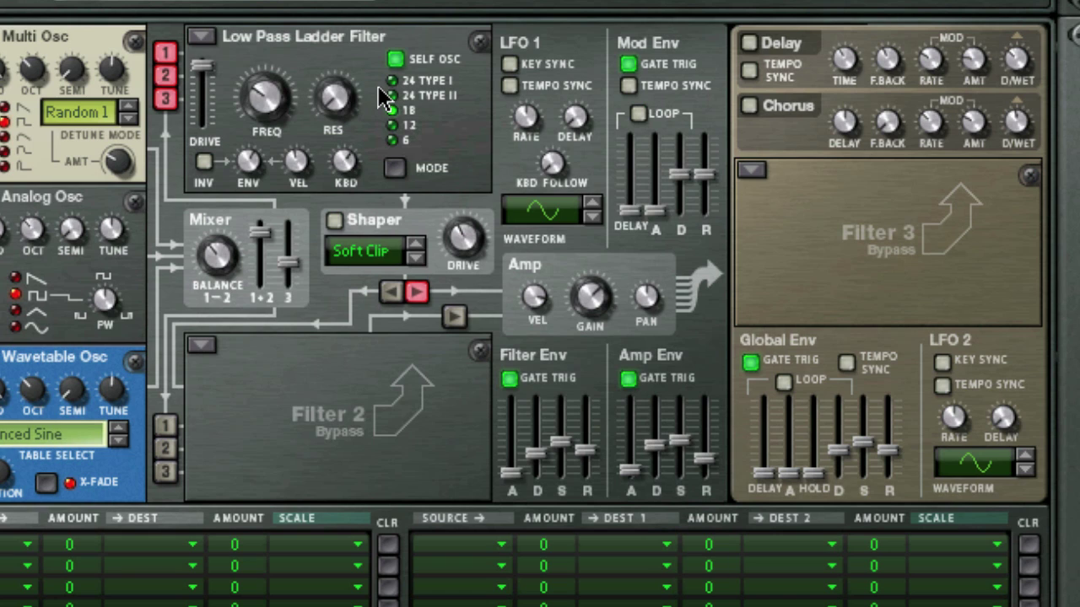
{"action": "left_click_drag", "start_coordinate": [204, 67], "coordinate": [209, 91]}
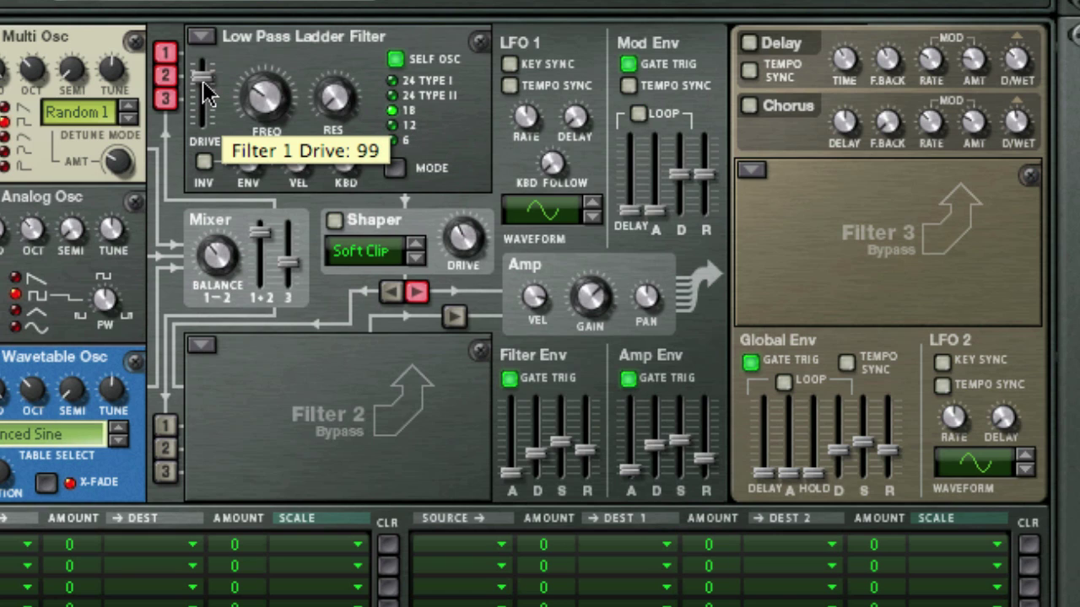
{"action": "left_click", "coordinate": [398, 169]}
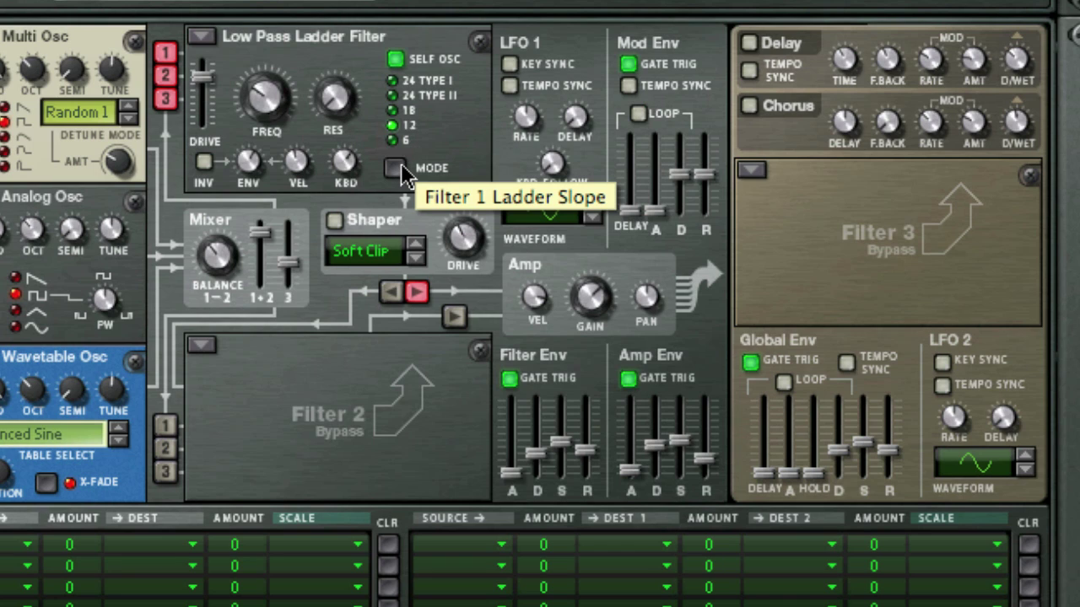
{"action": "left_click", "coordinate": [397, 169]}
{"action": "left_click", "coordinate": [396, 169]}
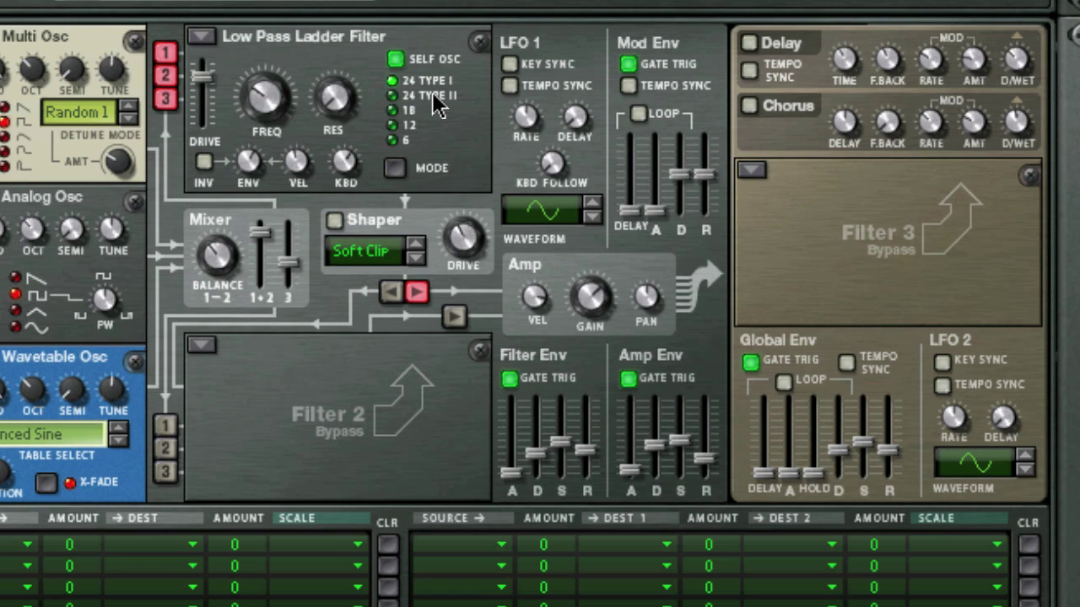
Set the ladder slope to 18, toggle self-oscillation off and on, and raise drive to 110.
{"action": "mouse_move", "coordinate": [334, 120]}
{"action": "mouse_move", "coordinate": [294, 128]}
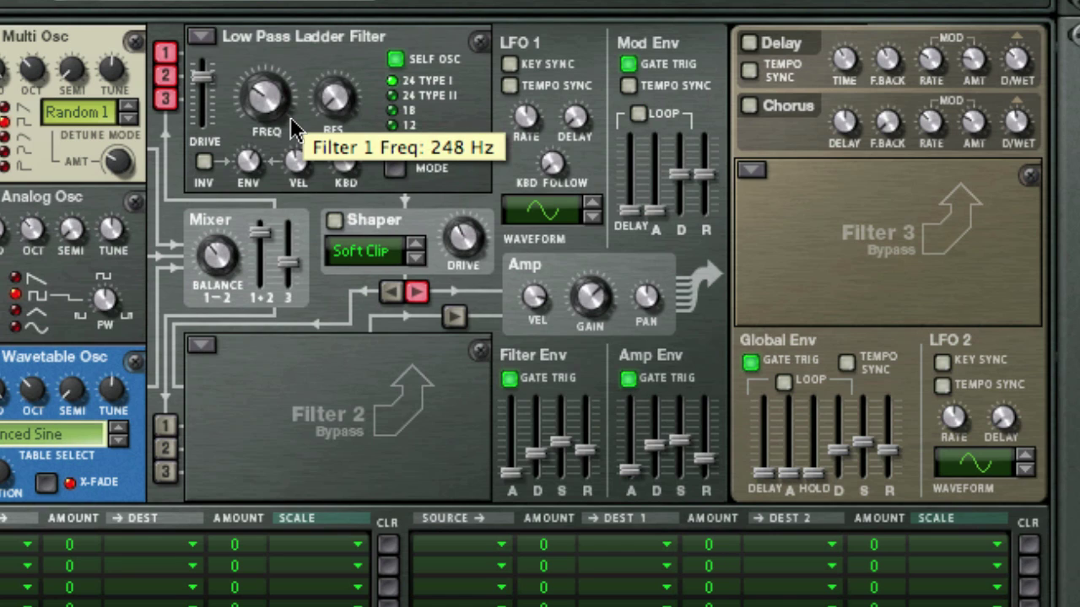
{"action": "left_click", "coordinate": [397, 110]}
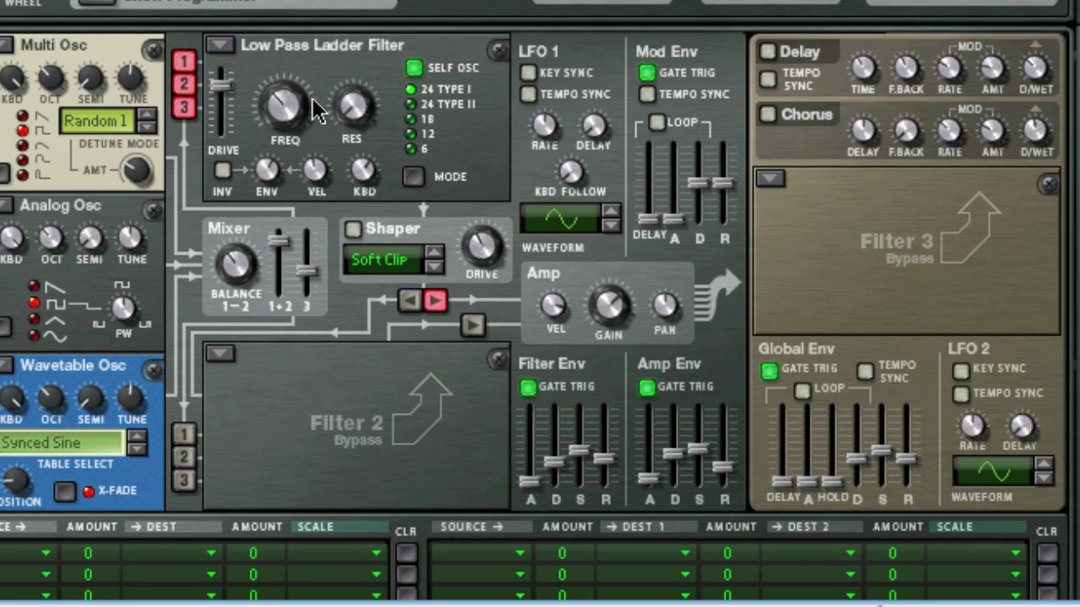
{"action": "mouse_move", "coordinate": [308, 114]}
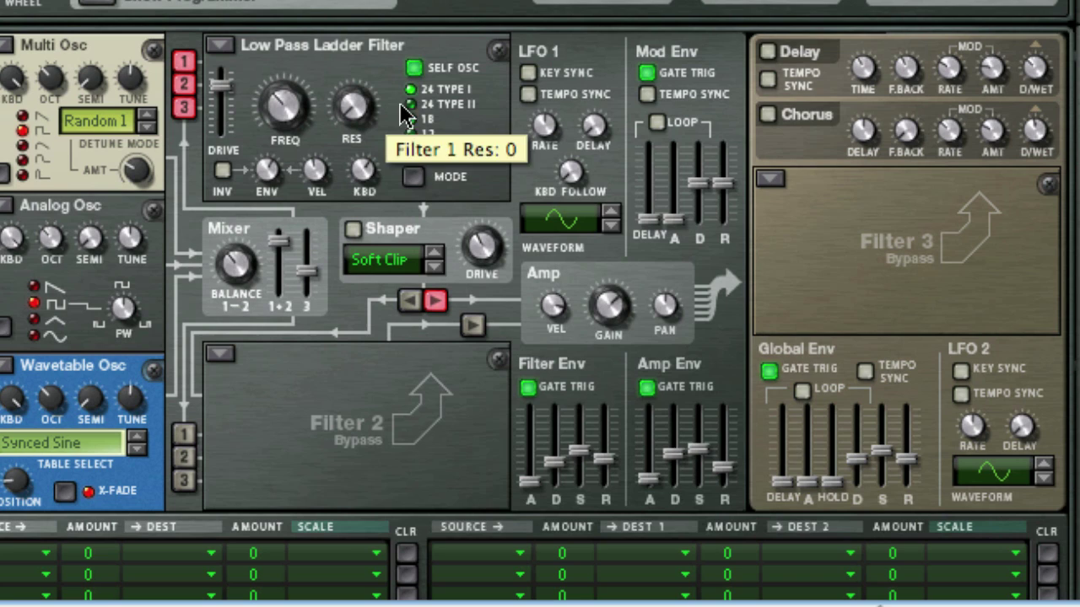
{"action": "left_click", "coordinate": [414, 68]}
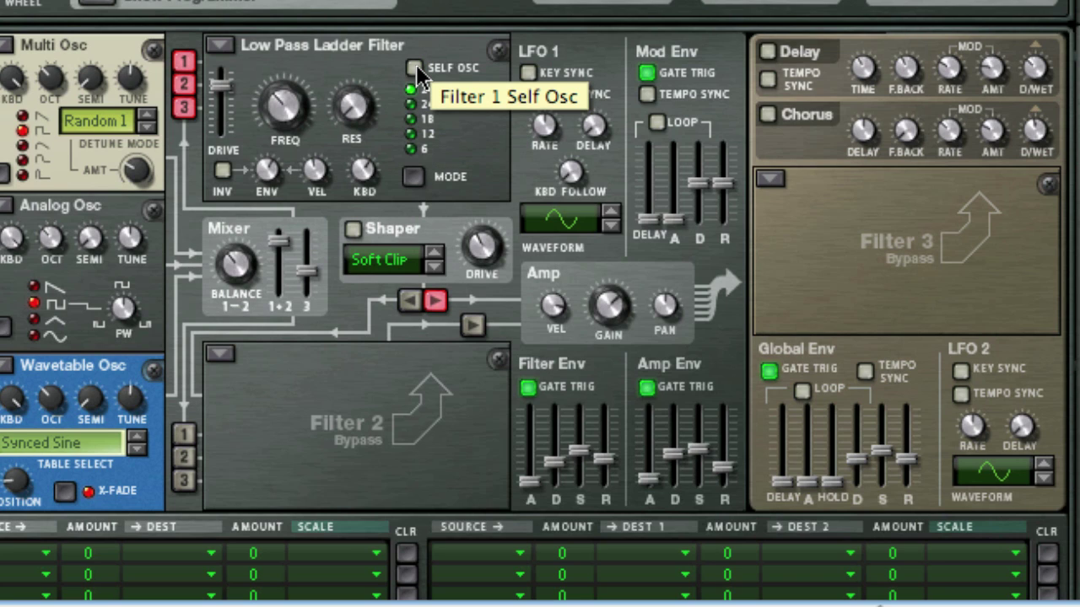
{"action": "left_click", "coordinate": [416, 69]}
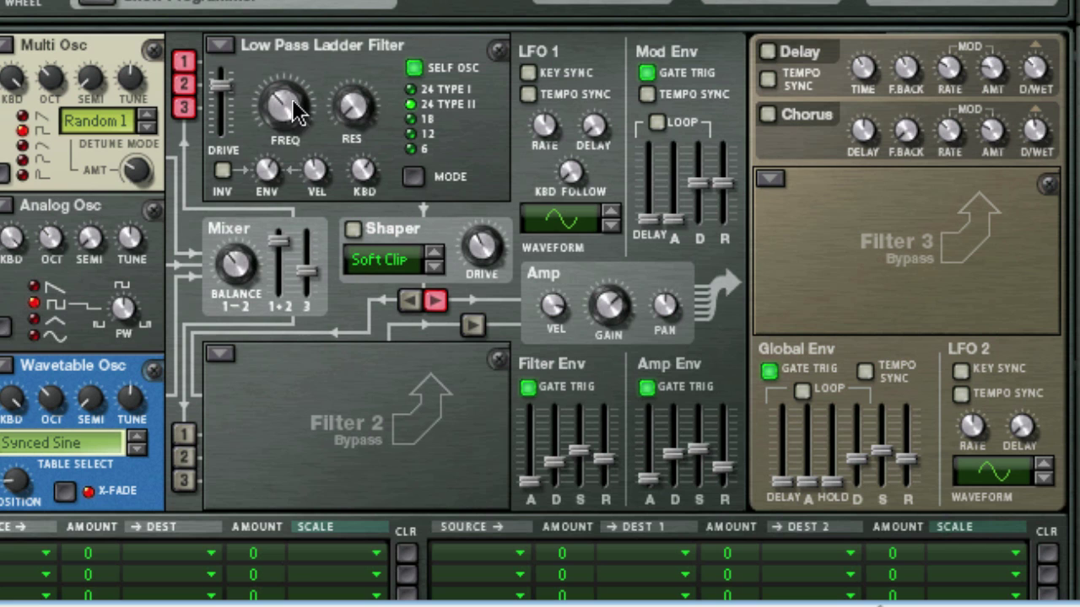
{"action": "left_click_drag", "start_coordinate": [231, 88], "coordinate": [232, 91]}
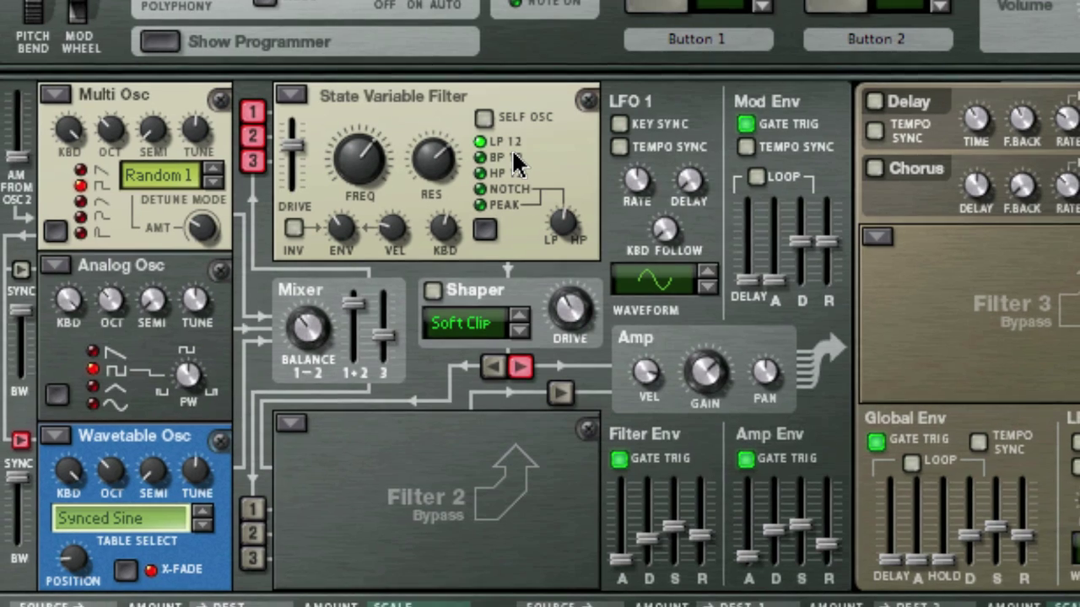
Cycle the State Variable filter through BP, HP, Notch and Peak, then settle on Notch.
{"action": "left_click", "coordinate": [516, 161]}
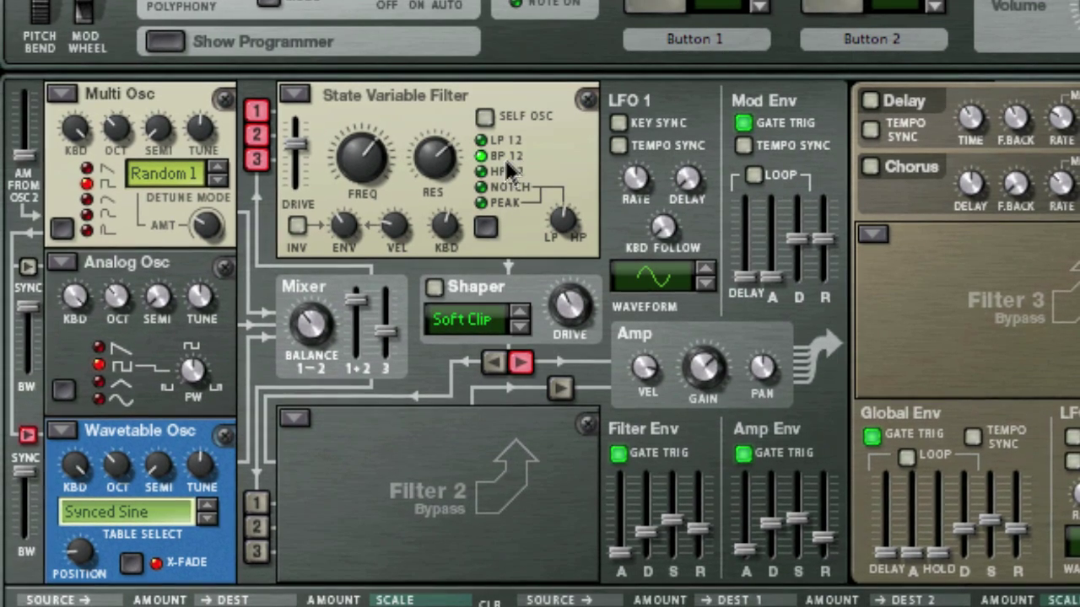
{"action": "left_click", "coordinate": [502, 177]}
{"action": "left_click", "coordinate": [514, 188]}
{"action": "left_click", "coordinate": [513, 194]}
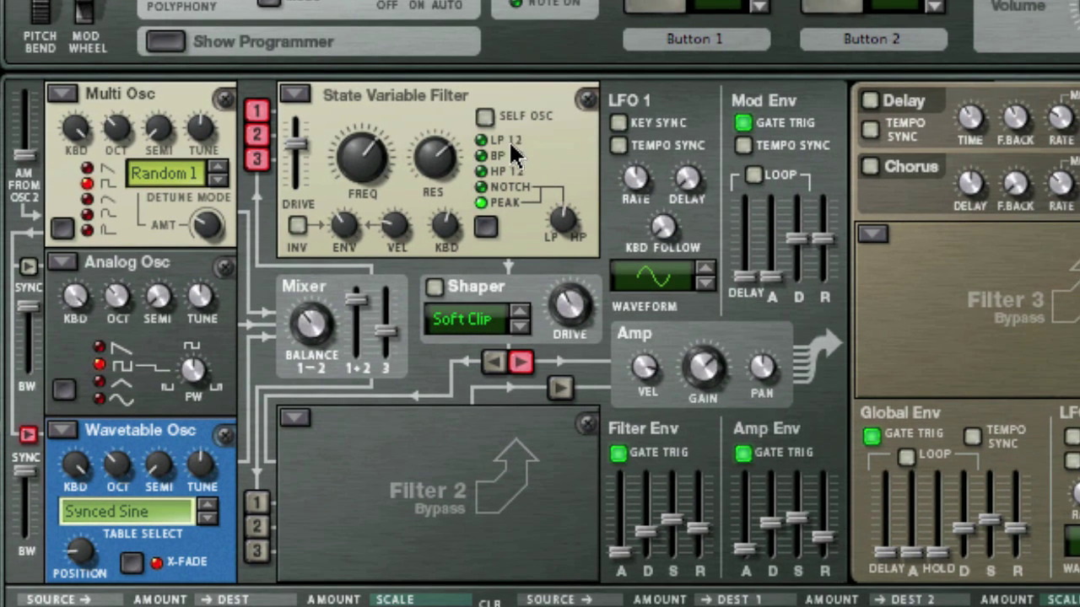
{"action": "left_click_drag", "start_coordinate": [566, 218], "coordinate": [576, 239]}
{"action": "left_click", "coordinate": [500, 189]}
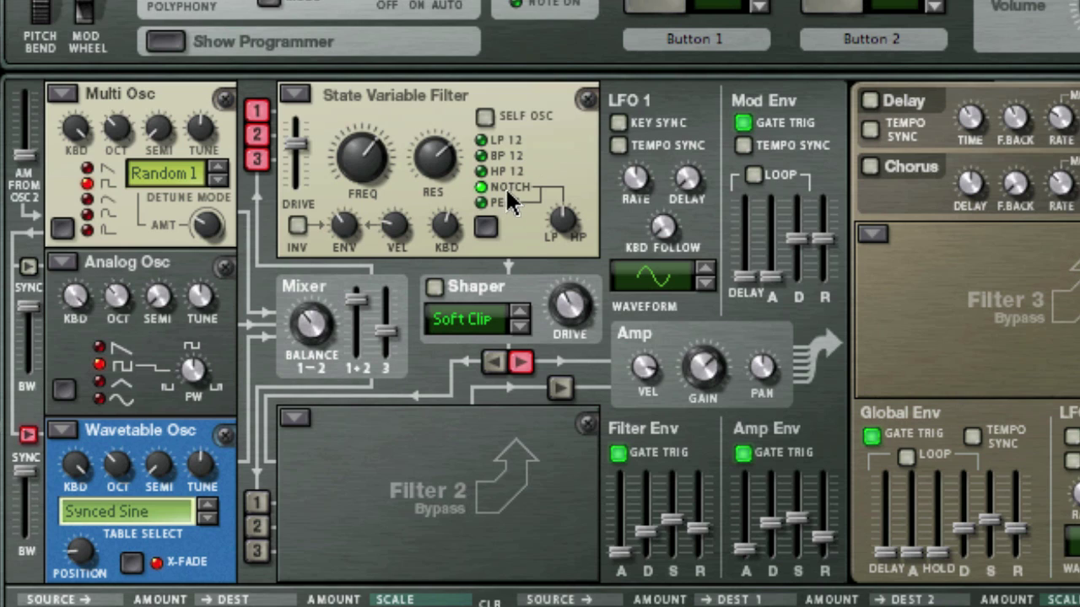
Sweep the notch balance and frequency, ending at balance 17 and 636 Hz.
{"action": "mouse_move", "coordinate": [565, 229]}
{"action": "mouse_move", "coordinate": [566, 241]}
{"action": "left_mouse_down"}
{"action": "mouse_move", "coordinate": [572, 268]}
{"action": "mouse_move", "coordinate": [553, 189]}
{"action": "mouse_move", "coordinate": [572, 251]}
{"action": "left_mouse_up"}
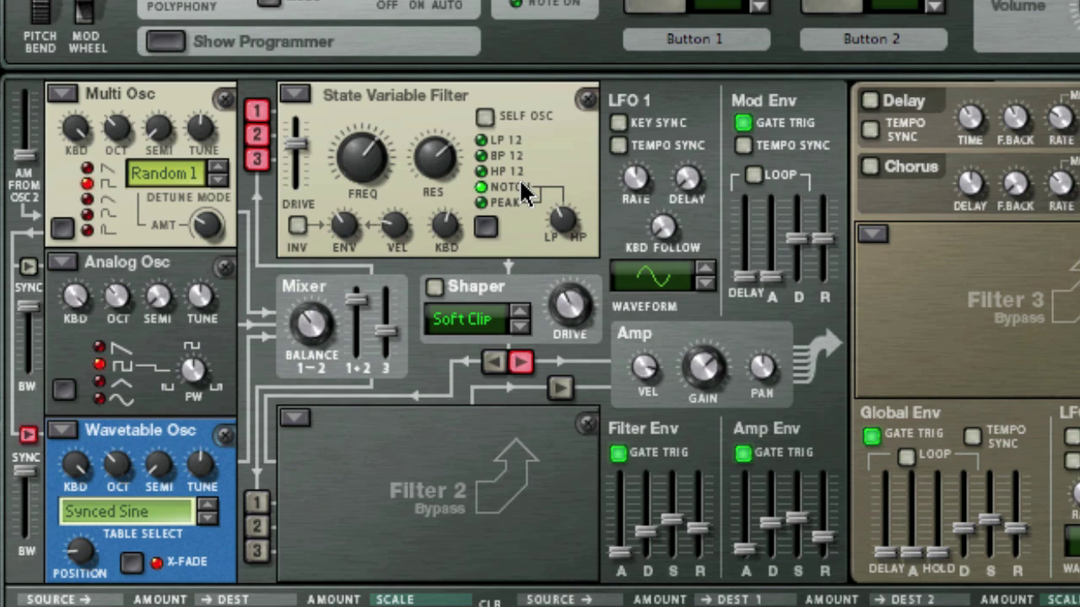
{"action": "left_click_drag", "start_coordinate": [560, 217], "coordinate": [573, 268]}
{"action": "left_click_drag", "start_coordinate": [560, 221], "coordinate": [477, 100]}
{"action": "left_click_drag", "start_coordinate": [364, 160], "coordinate": [393, 234]}
{"action": "left_click_drag", "start_coordinate": [570, 229], "coordinate": [582, 274]}
{"action": "left_click_drag", "start_coordinate": [360, 147], "coordinate": [360, 133]}
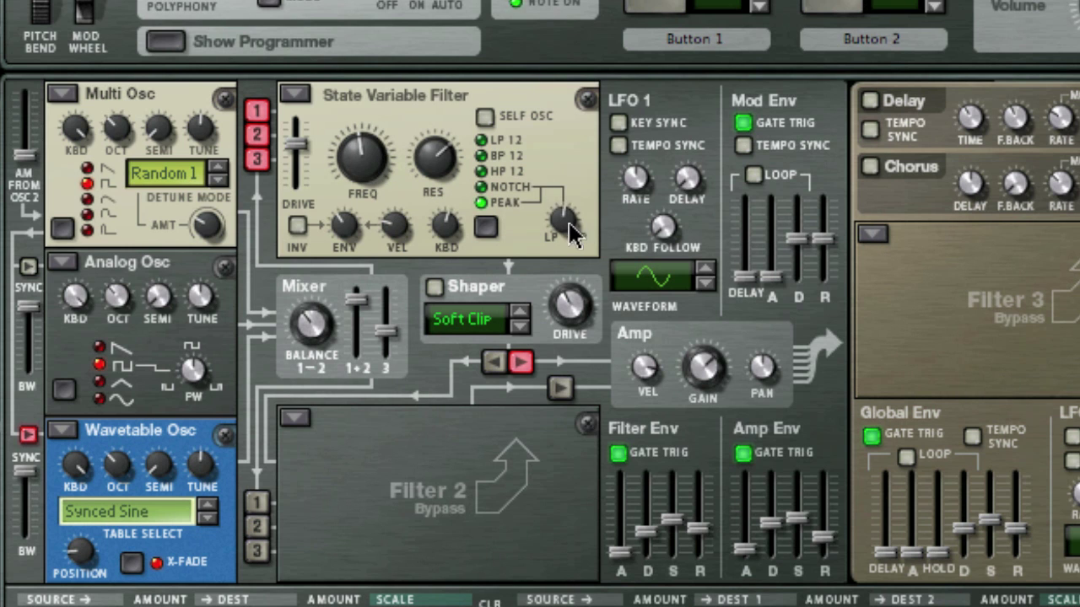
{"action": "left_click_drag", "start_coordinate": [564, 221], "coordinate": [574, 240]}
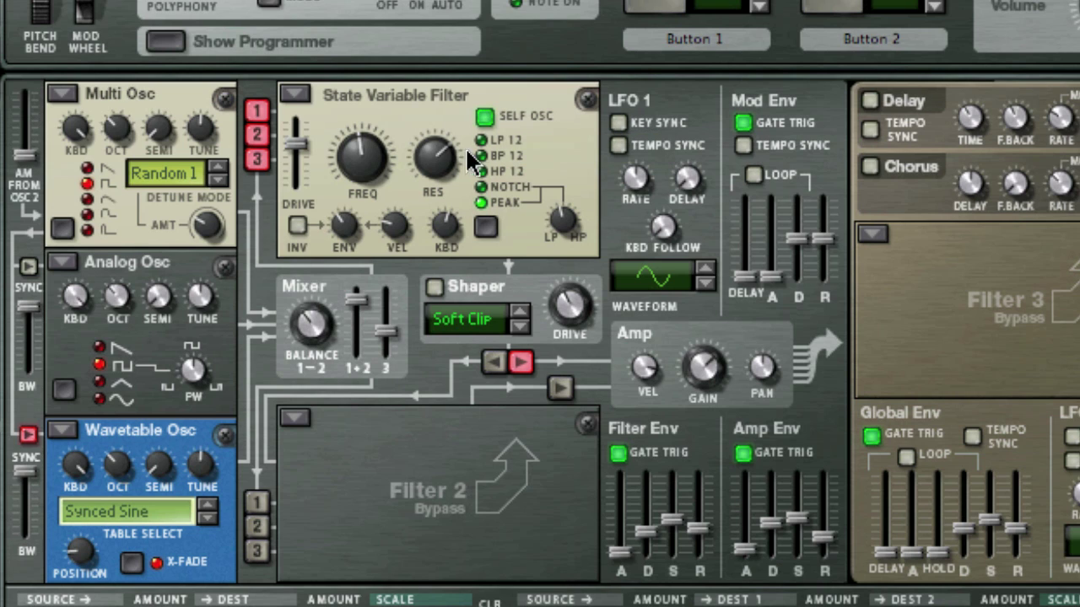
Raise resonance to 127, max keyboard tracking at 127, and lower the cutoff to about 71 Hz.
{"action": "left_click_drag", "start_coordinate": [442, 162], "coordinate": [418, 59]}
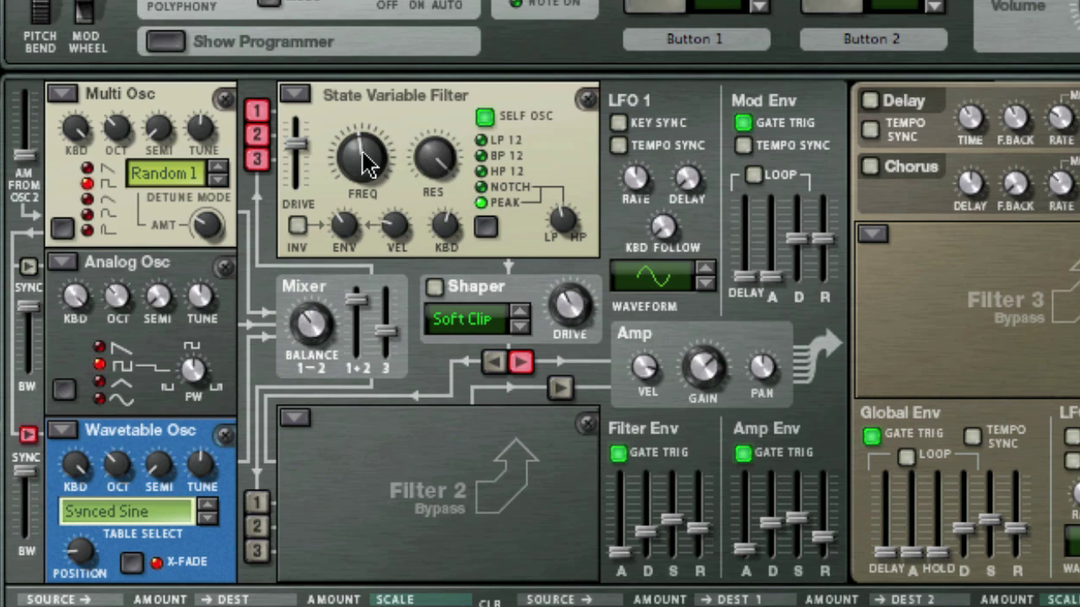
{"action": "mouse_move", "coordinate": [364, 165]}
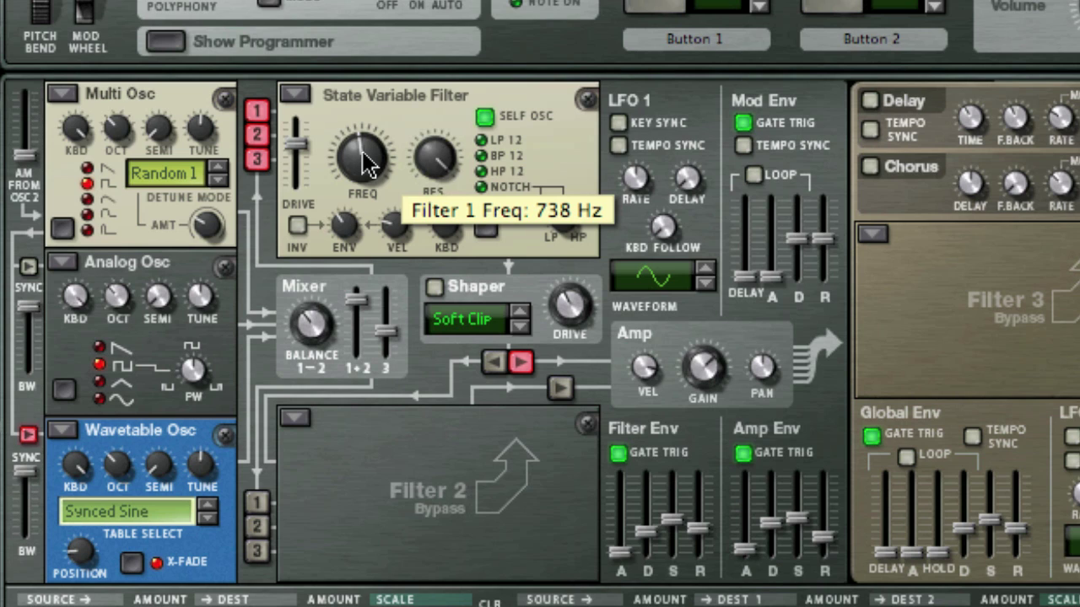
{"action": "left_click_drag", "start_coordinate": [365, 168], "coordinate": [379, 224]}
{"action": "mouse_move", "coordinate": [456, 246]}
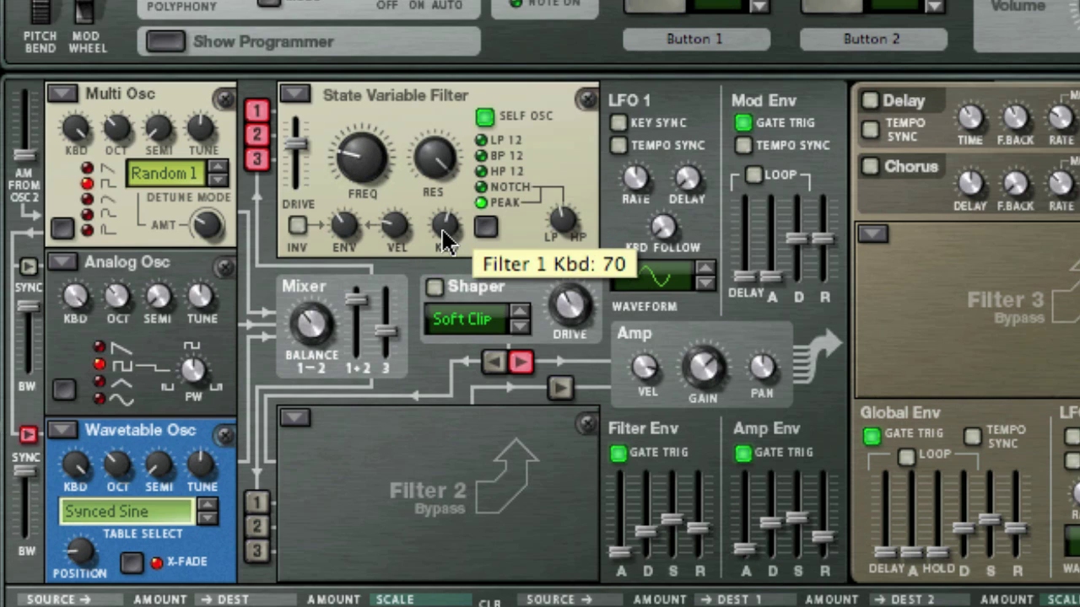
{"action": "left_click_drag", "start_coordinate": [456, 246], "coordinate": [419, 87]}
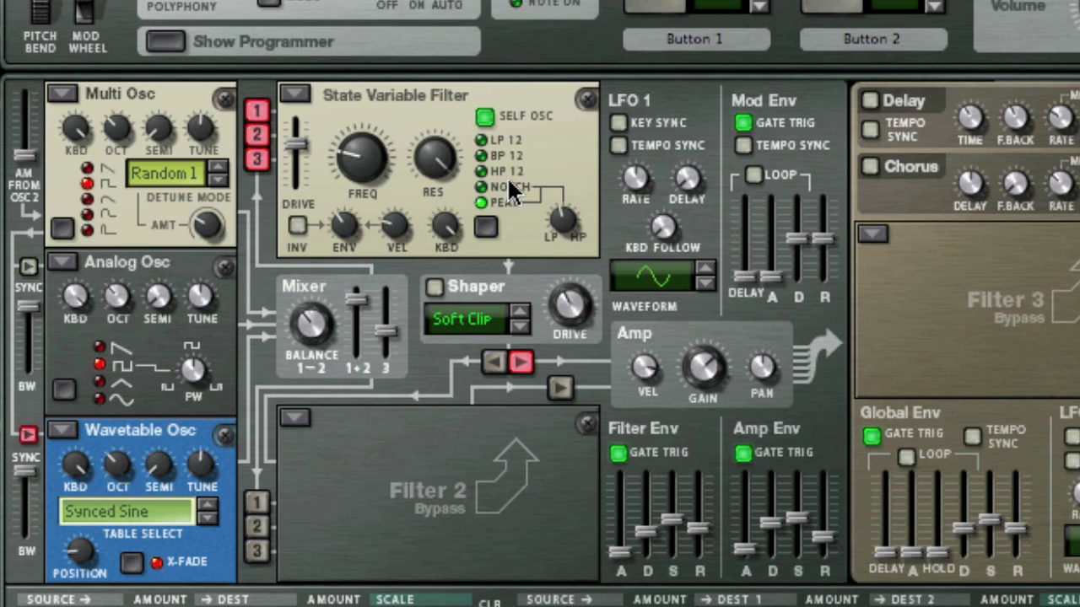
{"action": "left_click_drag", "start_coordinate": [390, 167], "coordinate": [426, 176]}
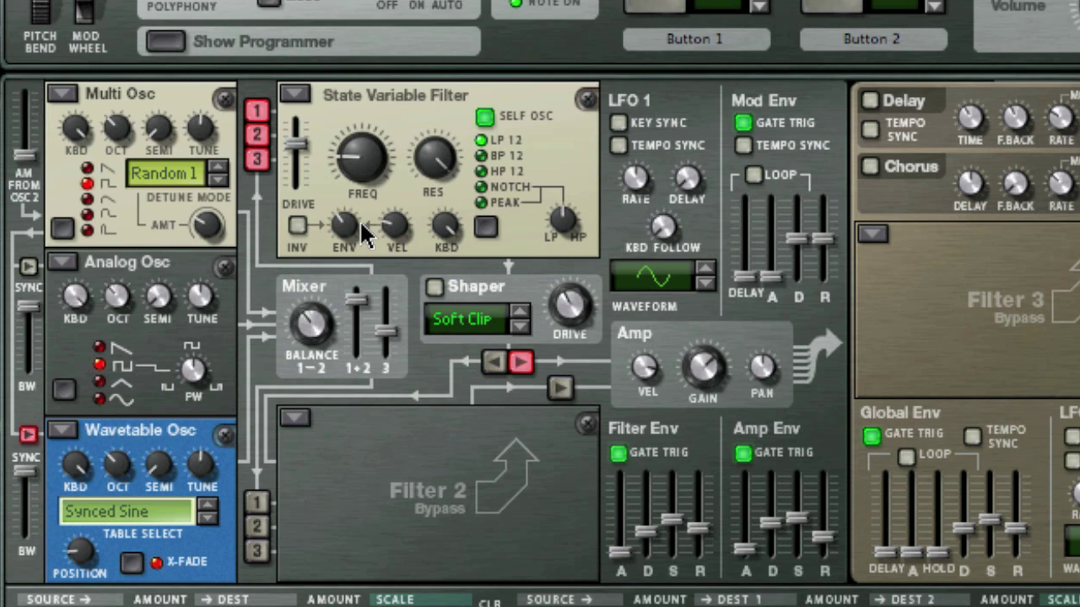
{"action": "mouse_move", "coordinate": [351, 229]}
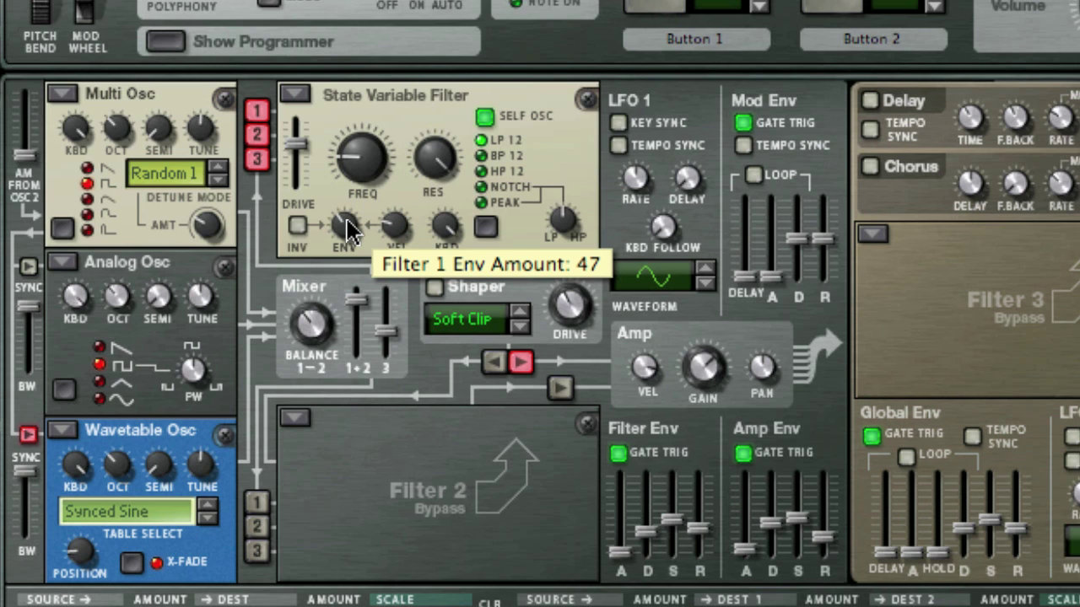
{"action": "left_click_drag", "start_coordinate": [365, 188], "coordinate": [368, 190]}
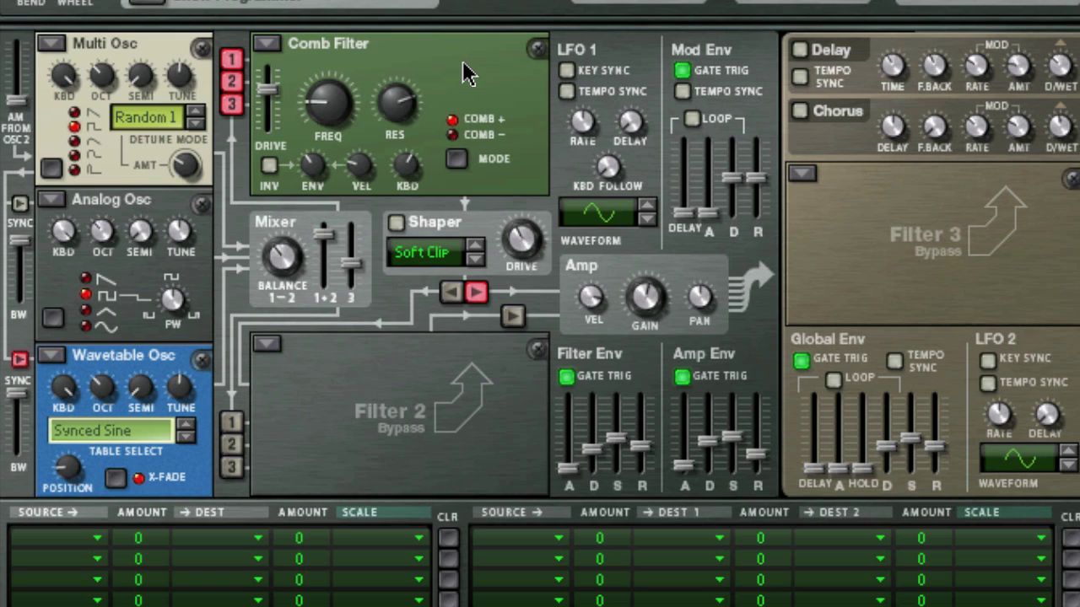
Raise the Comb Filter frequency to 2.20 kHz, switch to COMB−, then make Filter 1 a Formant Filter.
{"action": "mouse_move", "coordinate": [353, 82]}
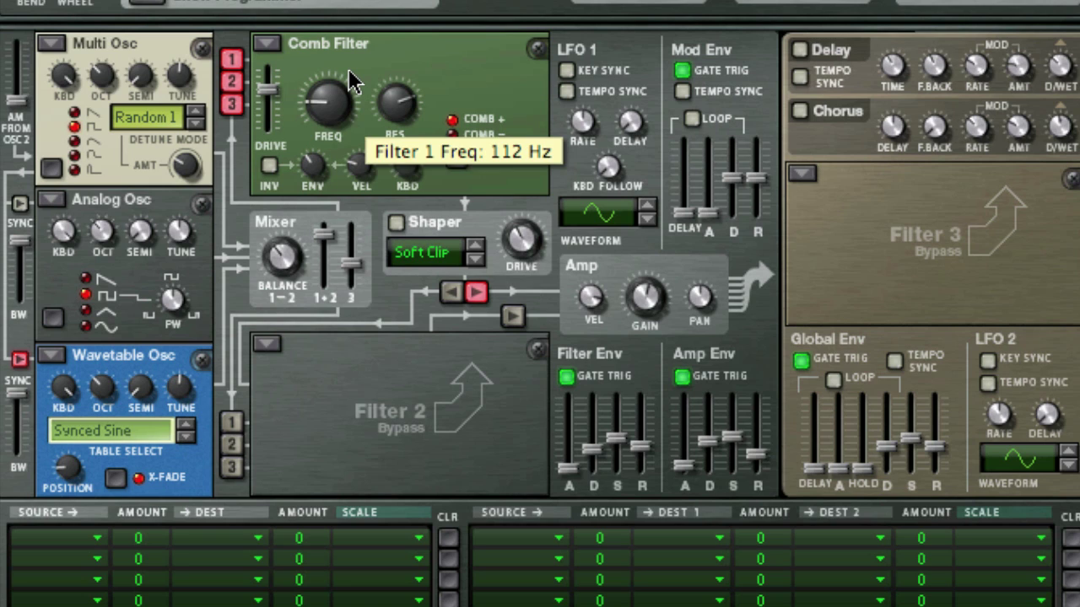
{"action": "left_click_drag", "start_coordinate": [342, 99], "coordinate": [388, 126]}
{"action": "left_click", "coordinate": [457, 158]}
{"action": "left_click", "coordinate": [266, 43]}
{"action": "left_click", "coordinate": [314, 84]}
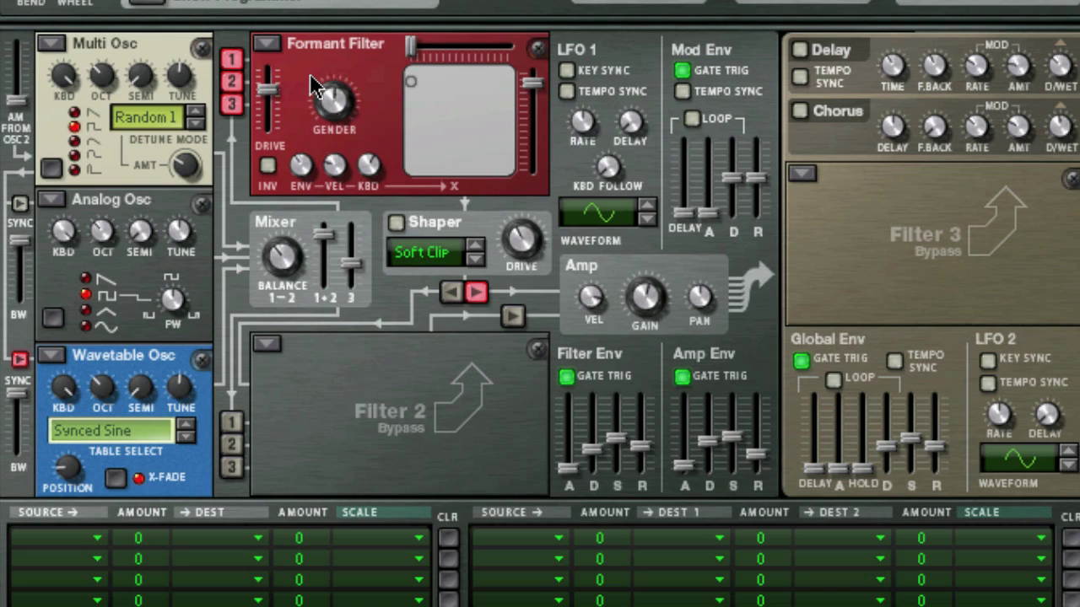
Set the formant X,Y to 69,55, Gender to 111, then move the vowel point to 14,27.
{"action": "mouse_move", "coordinate": [314, 84]}
{"action": "left_click_drag", "start_coordinate": [412, 51], "coordinate": [448, 128]}
{"action": "left_click", "coordinate": [470, 129]}
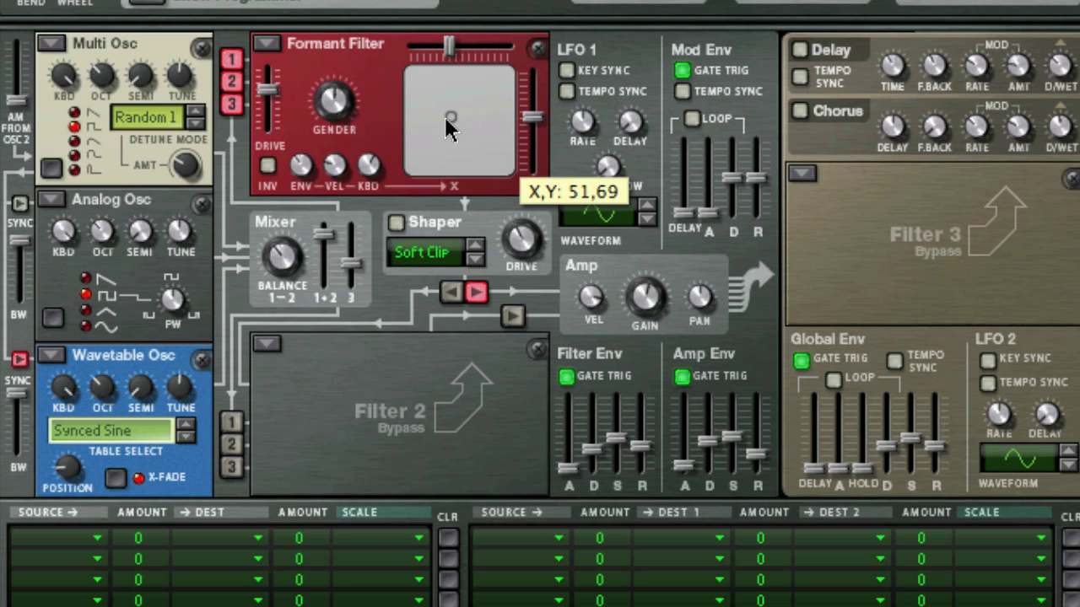
{"action": "left_click_drag", "start_coordinate": [329, 103], "coordinate": [356, 204]}
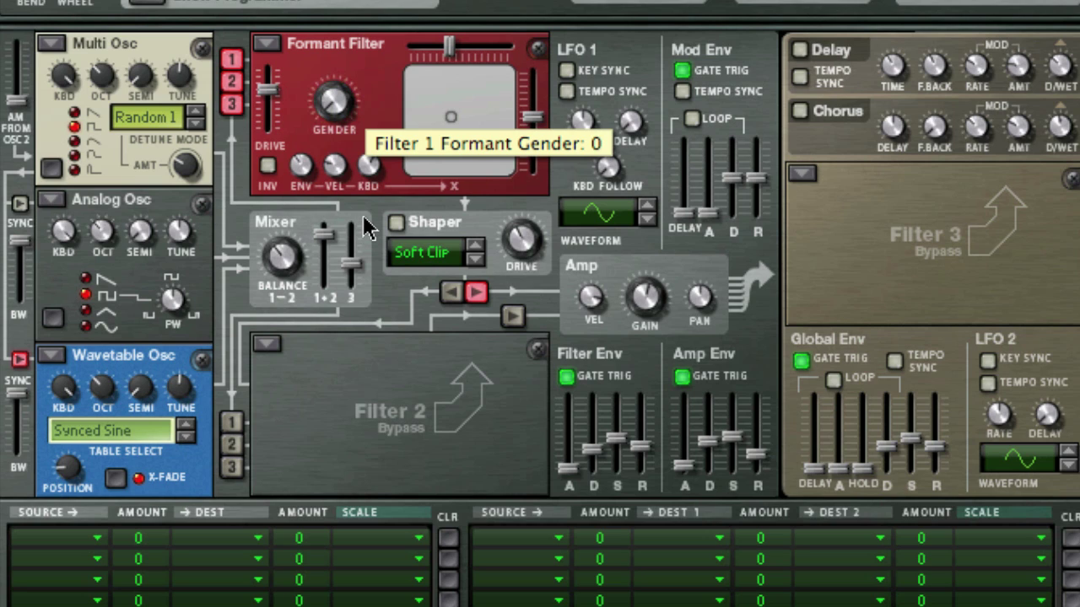
{"action": "left_click_drag", "start_coordinate": [365, 228], "coordinate": [354, 103]}
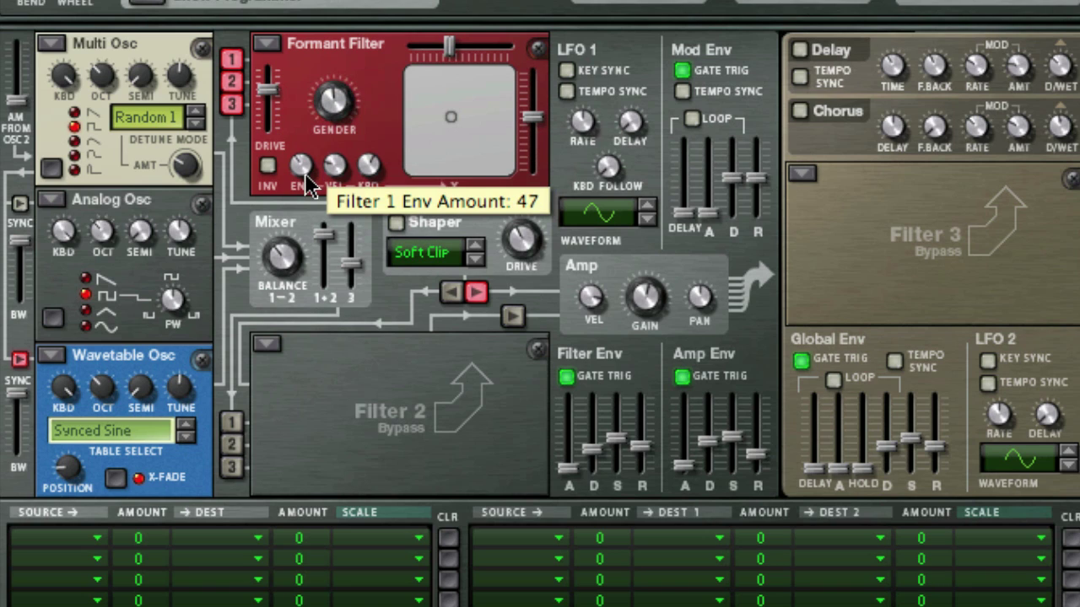
{"action": "mouse_move", "coordinate": [336, 185]}
{"action": "mouse_move", "coordinate": [377, 190]}
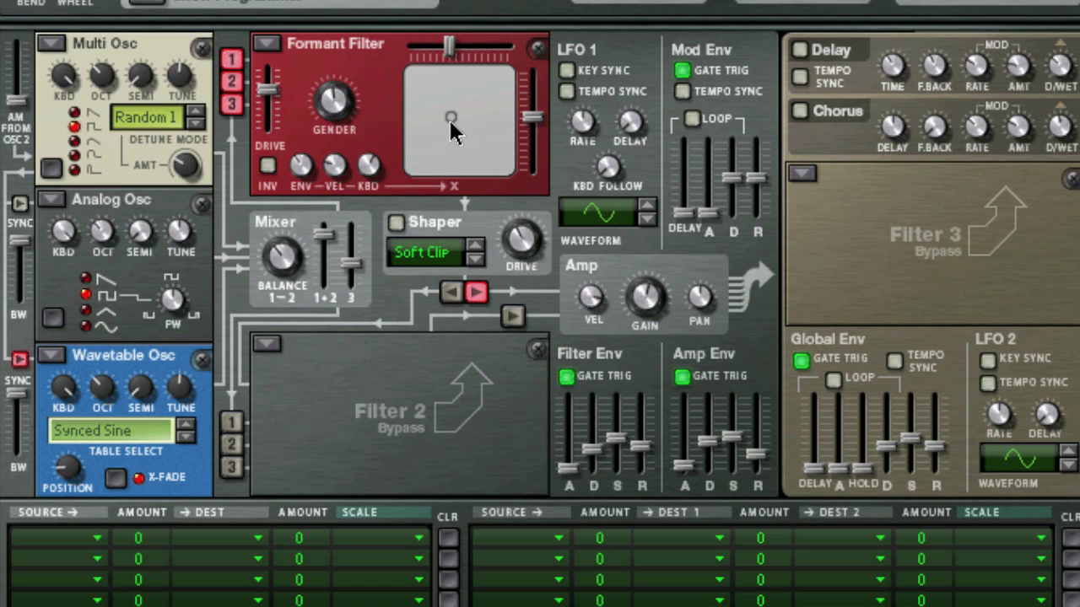
{"action": "left_click_drag", "start_coordinate": [453, 131], "coordinate": [428, 111]}
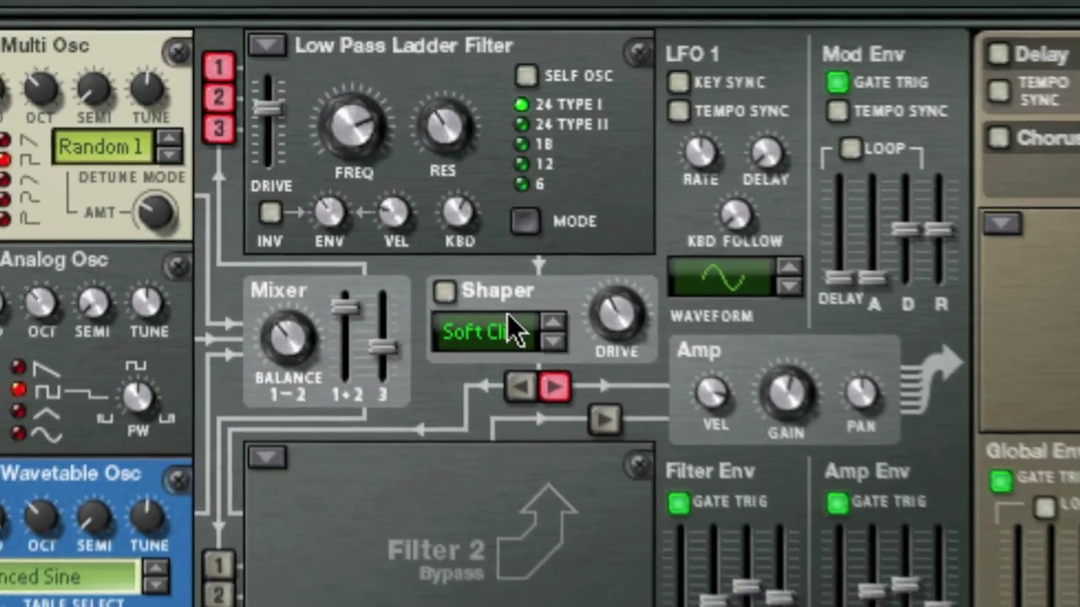
Keep the Shaper on Soft Clip, sweep Drive to 42, raise amp gain to -8.7 dB, then choose Sine.
{"action": "left_click", "coordinate": [517, 331]}
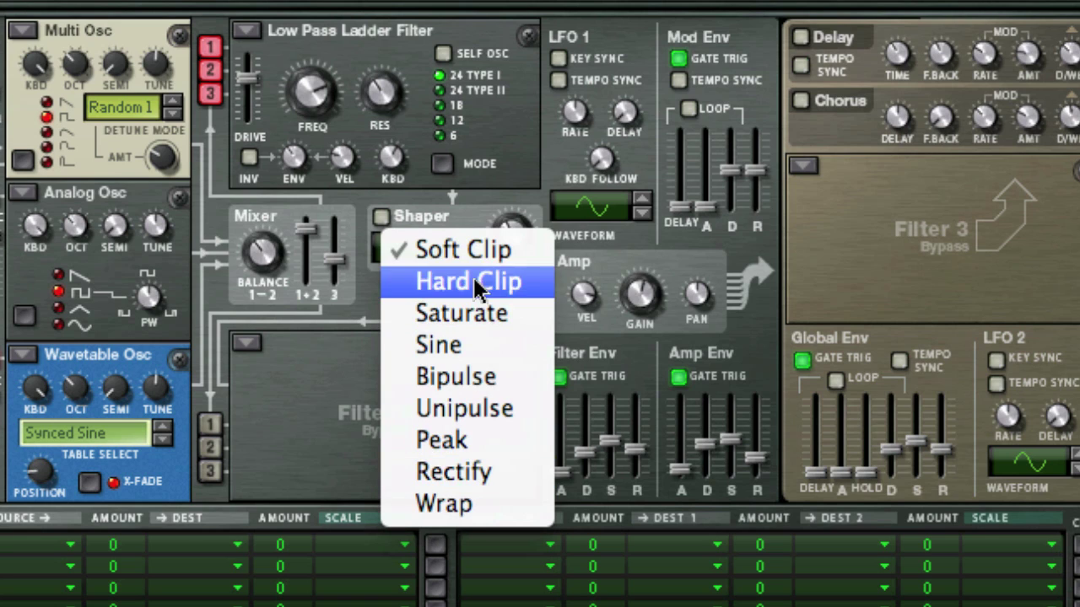
{"action": "left_click", "coordinate": [453, 217]}
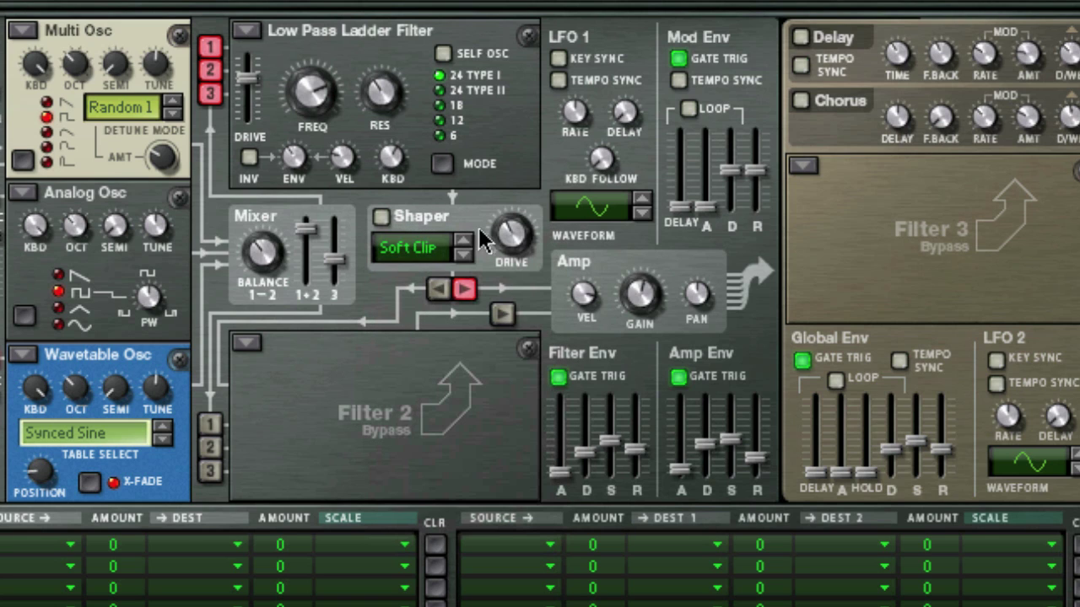
{"action": "mouse_move", "coordinate": [511, 238]}
{"action": "left_mouse_down"}
{"action": "mouse_move", "coordinate": [521, 211]}
{"action": "mouse_move", "coordinate": [523, 237]}
{"action": "left_mouse_up"}
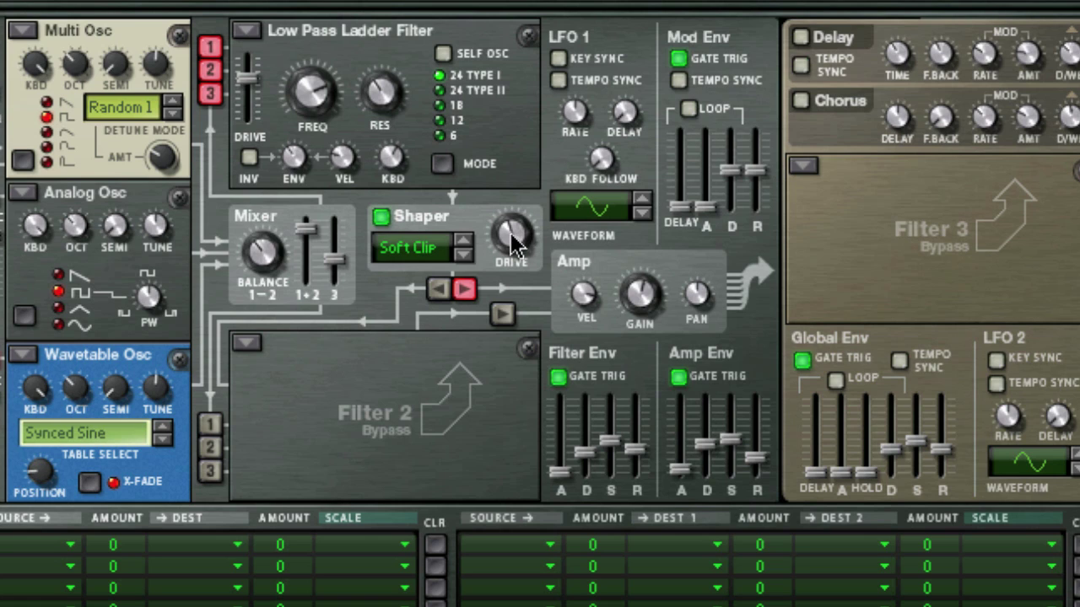
{"action": "mouse_move", "coordinate": [514, 226]}
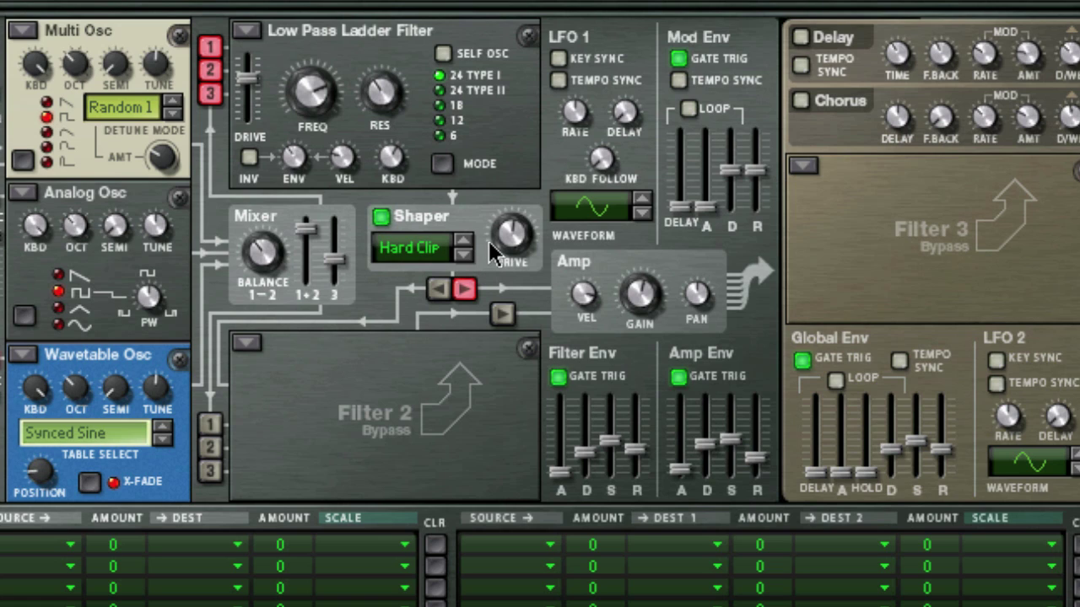
{"action": "left_click_drag", "start_coordinate": [511, 228], "coordinate": [521, 271]}
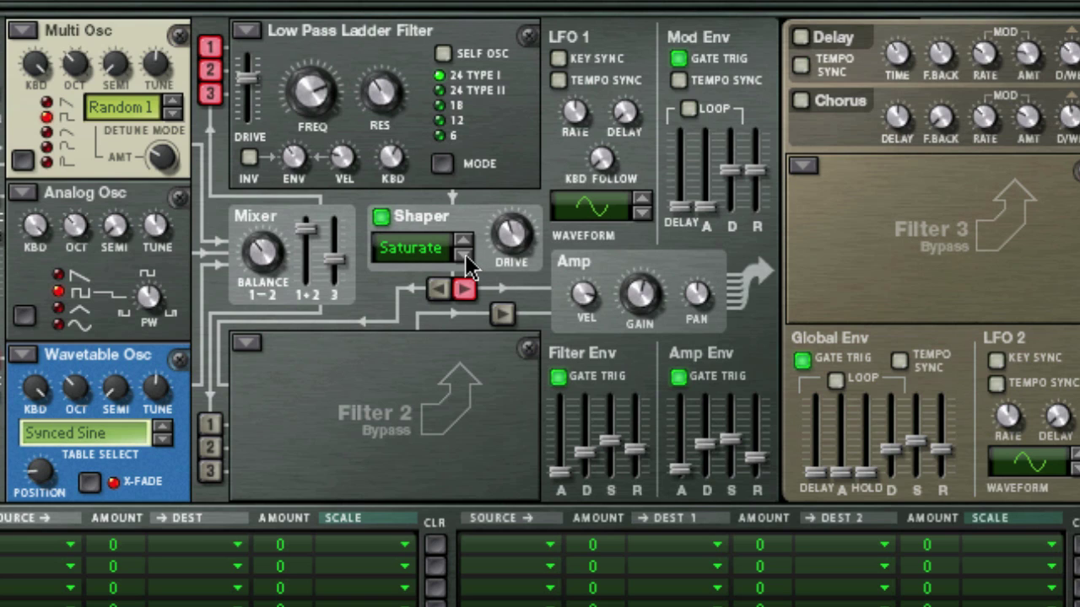
{"action": "left_click_drag", "start_coordinate": [511, 235], "coordinate": [525, 285]}
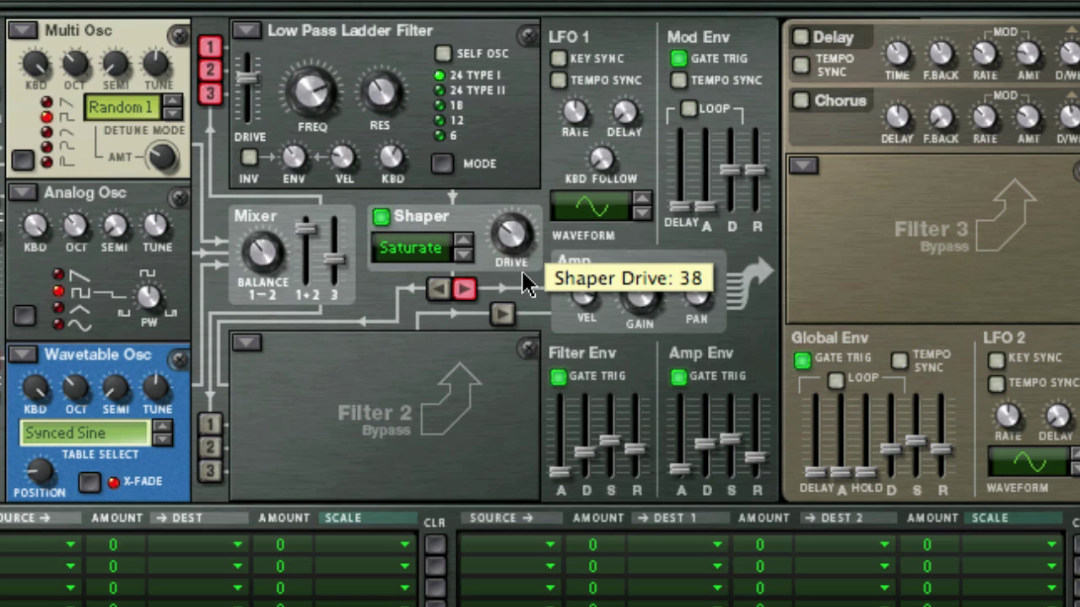
{"action": "left_click_drag", "start_coordinate": [651, 309], "coordinate": [658, 295]}
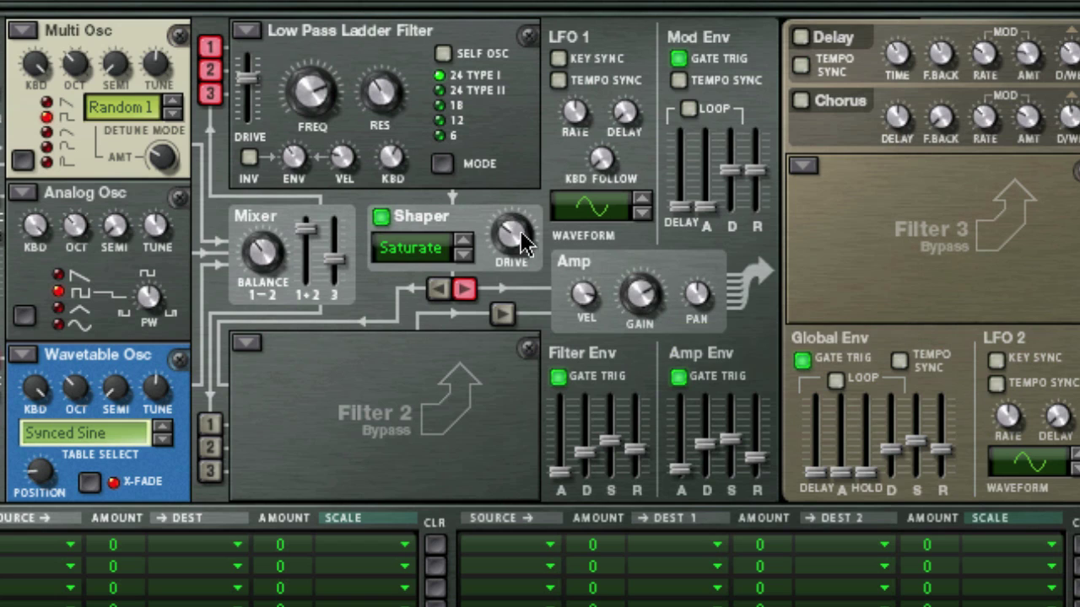
{"action": "left_click_drag", "start_coordinate": [522, 240], "coordinate": [534, 334]}
{"action": "left_click", "coordinate": [462, 255]}
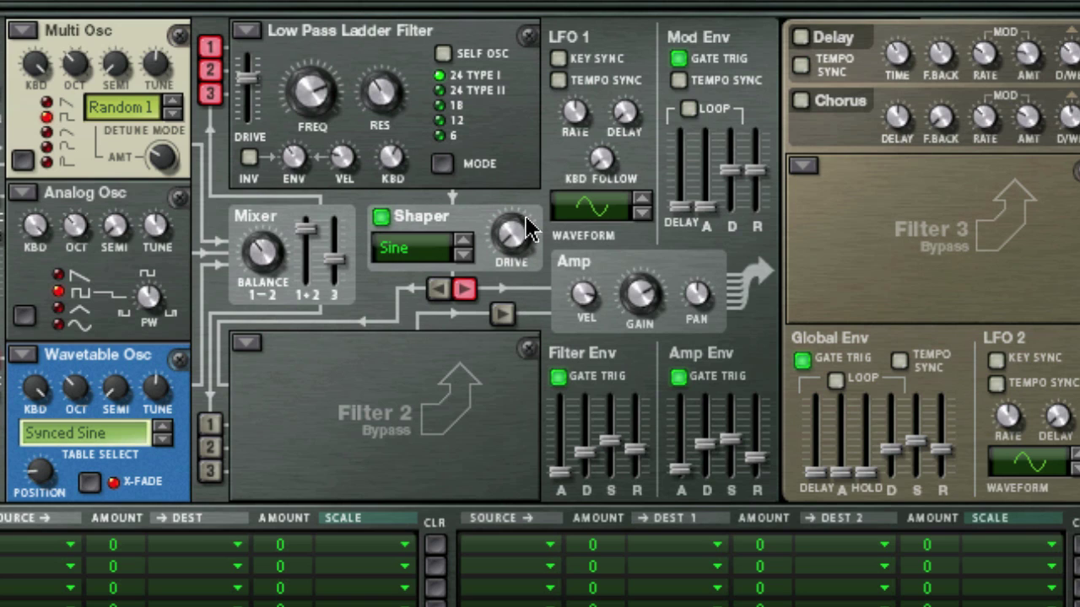
{"action": "left_click_drag", "start_coordinate": [526, 216], "coordinate": [510, 136]}
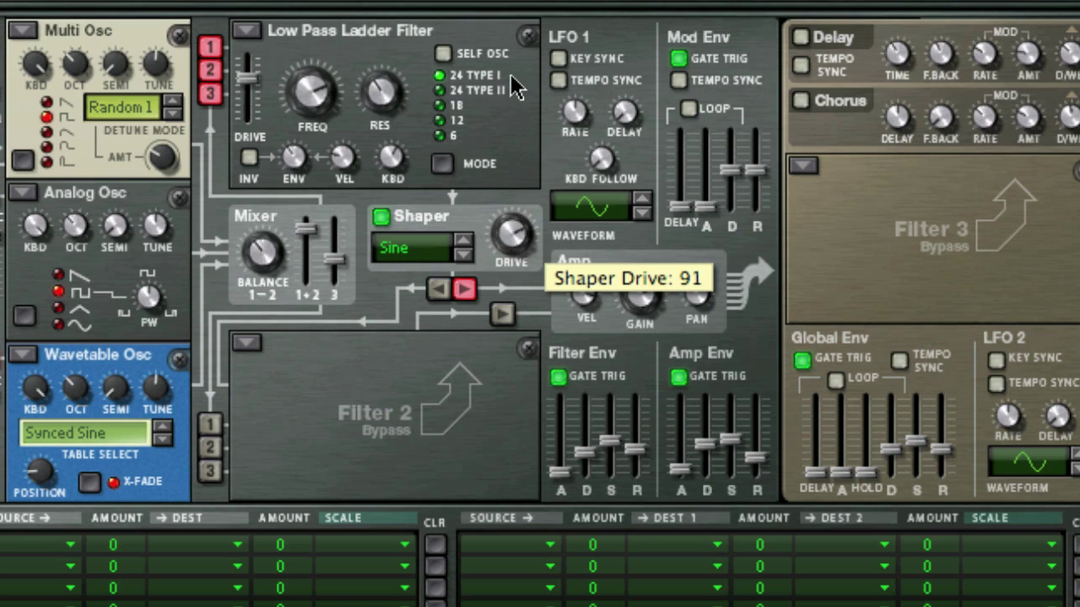
{"action": "left_click_drag", "start_coordinate": [514, 86], "coordinate": [513, 187]}
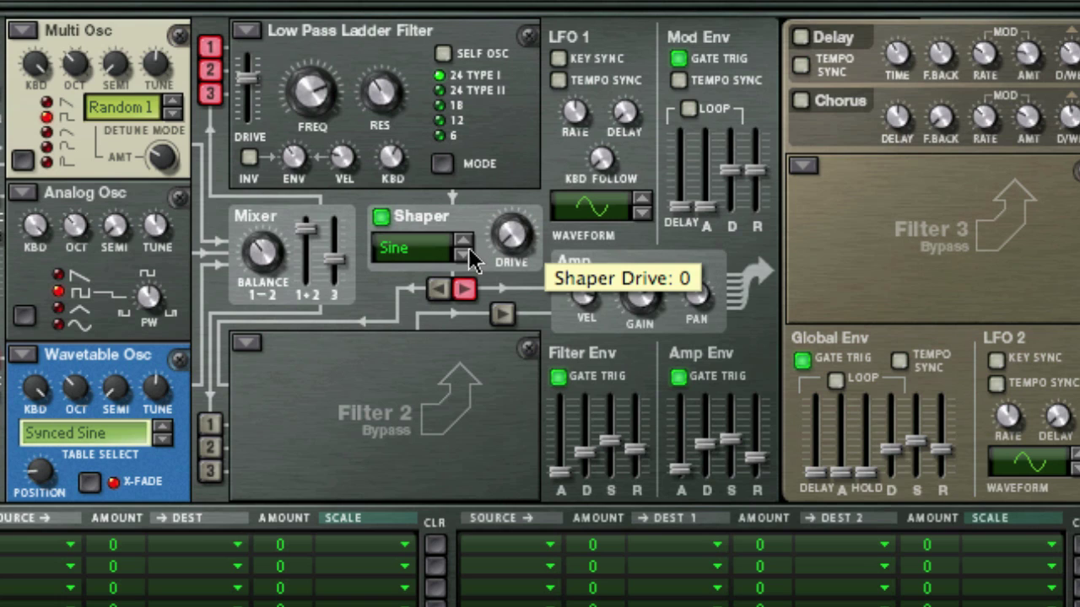
{"action": "left_click", "coordinate": [463, 255]}
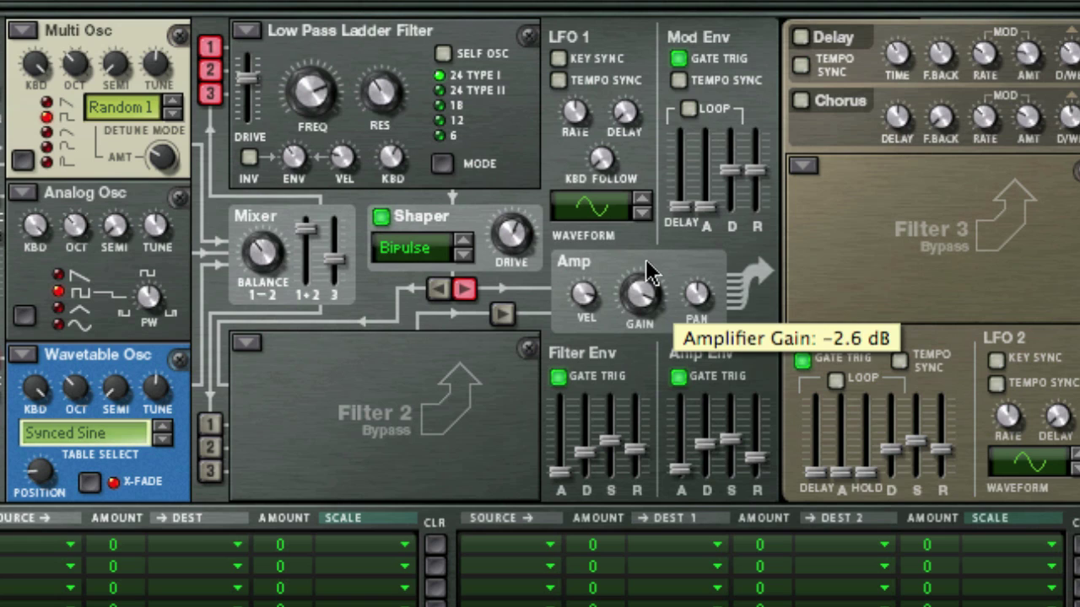
{"action": "left_click_drag", "start_coordinate": [341, 100], "coordinate": [340, 147]}
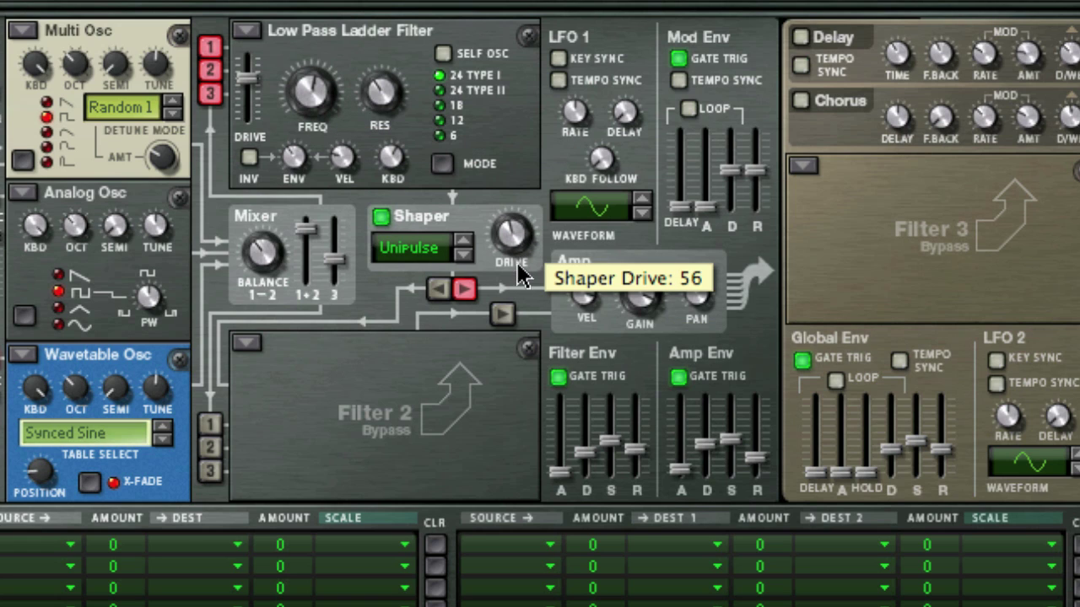
{"action": "left_click_drag", "start_coordinate": [526, 350], "coordinate": [506, 285]}
{"action": "left_click_drag", "start_coordinate": [518, 324], "coordinate": [519, 333]}
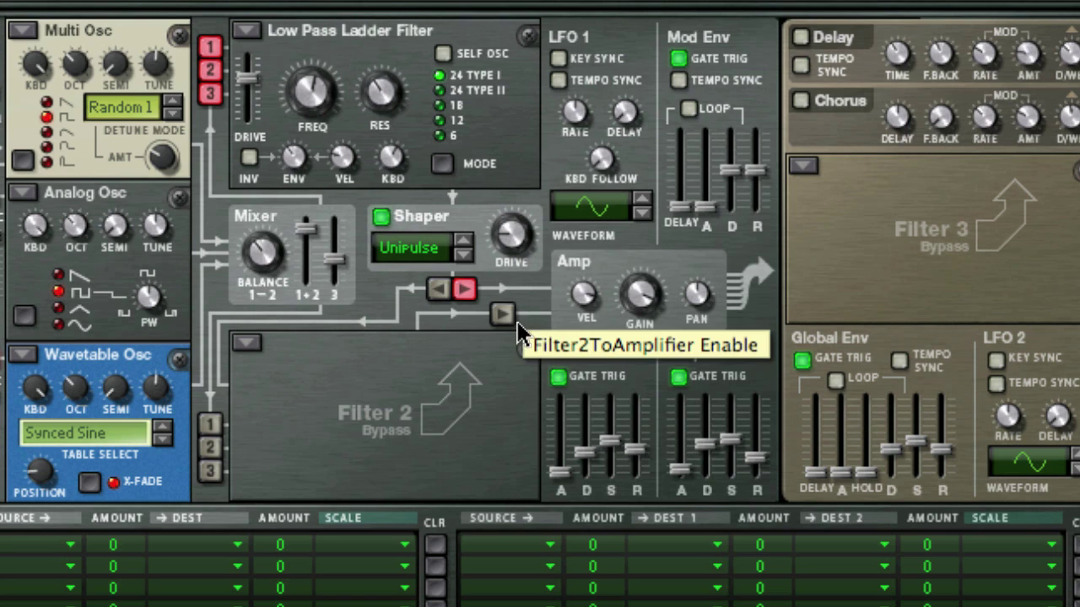
{"action": "left_click", "coordinate": [463, 255]}
{"action": "left_click_drag", "start_coordinate": [524, 230], "coordinate": [500, 114]}
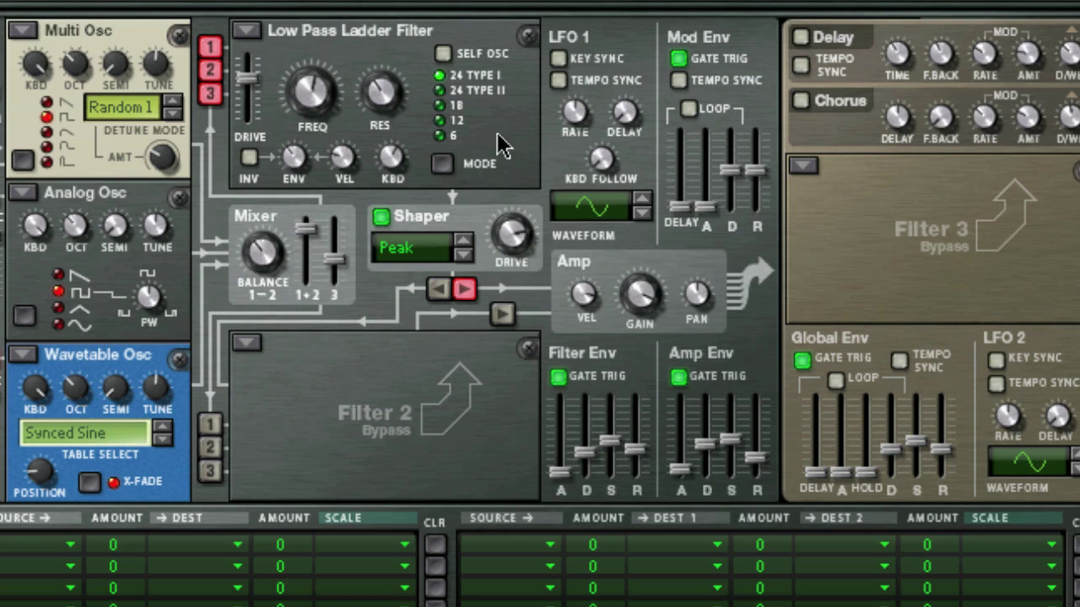
{"action": "left_click", "coordinate": [464, 254]}
{"action": "left_click_drag", "start_coordinate": [503, 262], "coordinate": [486, 218]}
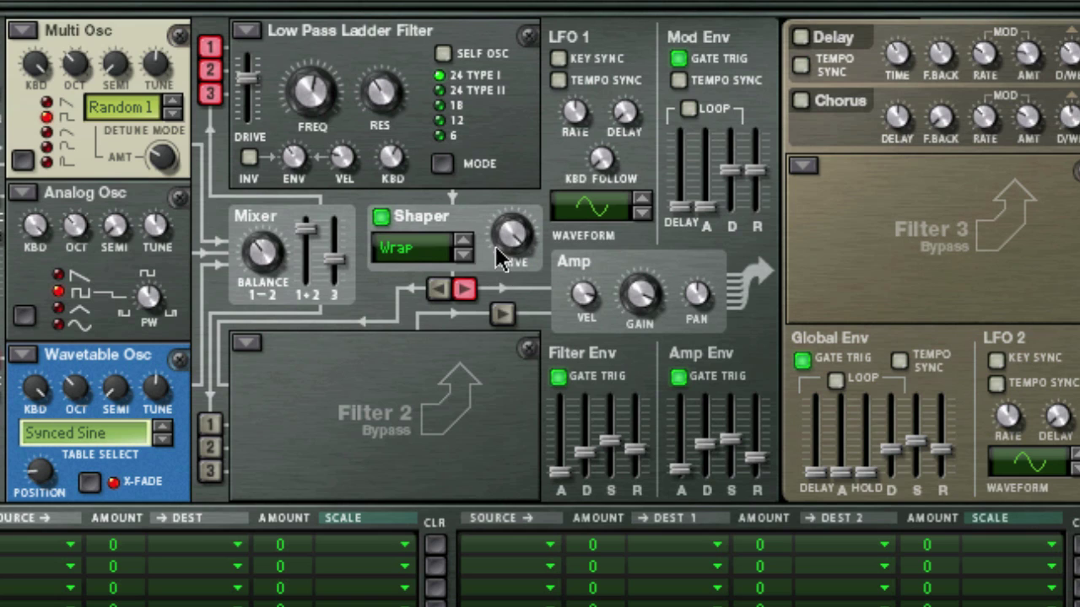
{"action": "left_click_drag", "start_coordinate": [498, 257], "coordinate": [550, 440]}
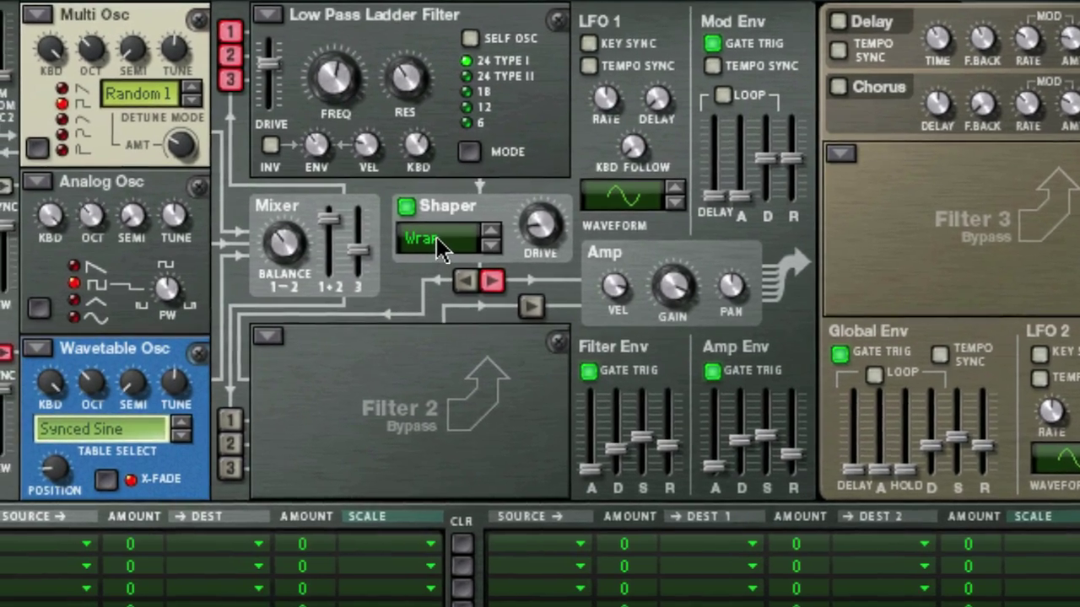
{"action": "left_click", "coordinate": [428, 257]}
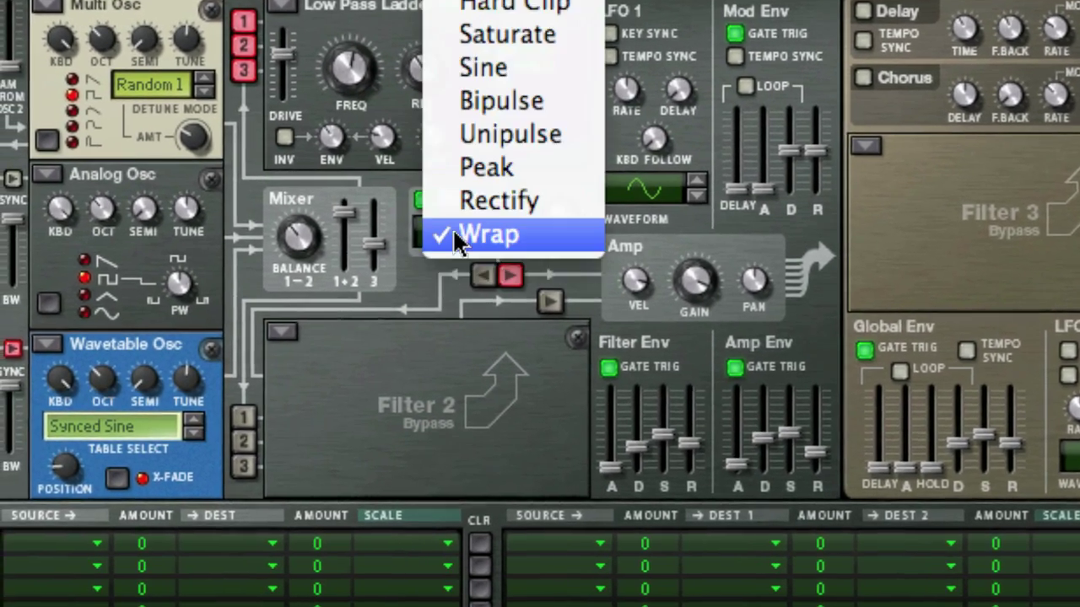
{"action": "left_click", "coordinate": [431, 253]}
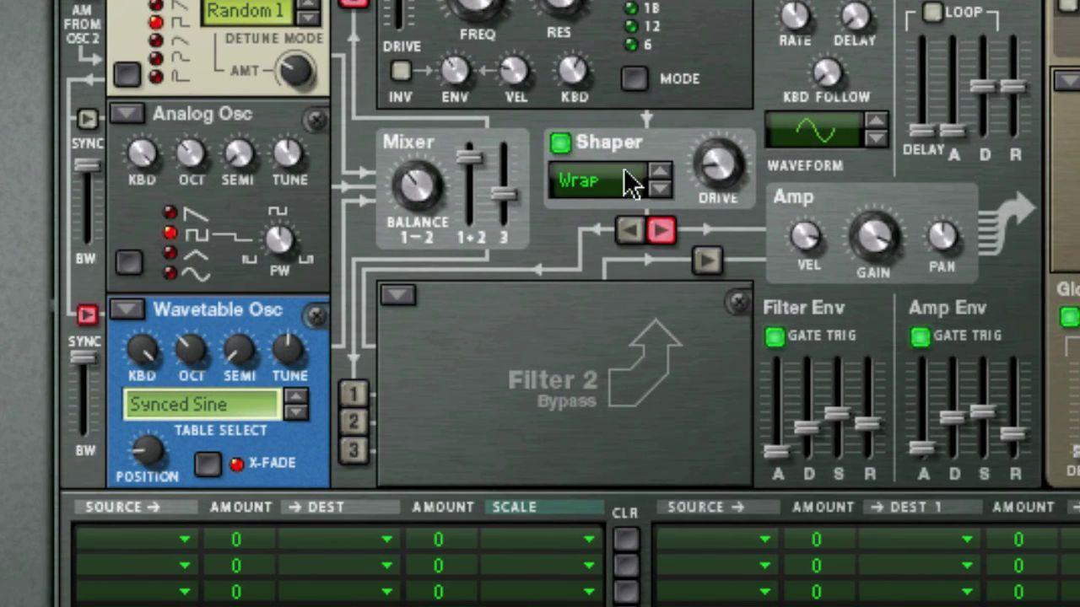
Set the osc 1–2 mixer balance to 70 and raise the Osc 3 level slightly.
{"action": "left_click", "coordinate": [127, 113]}
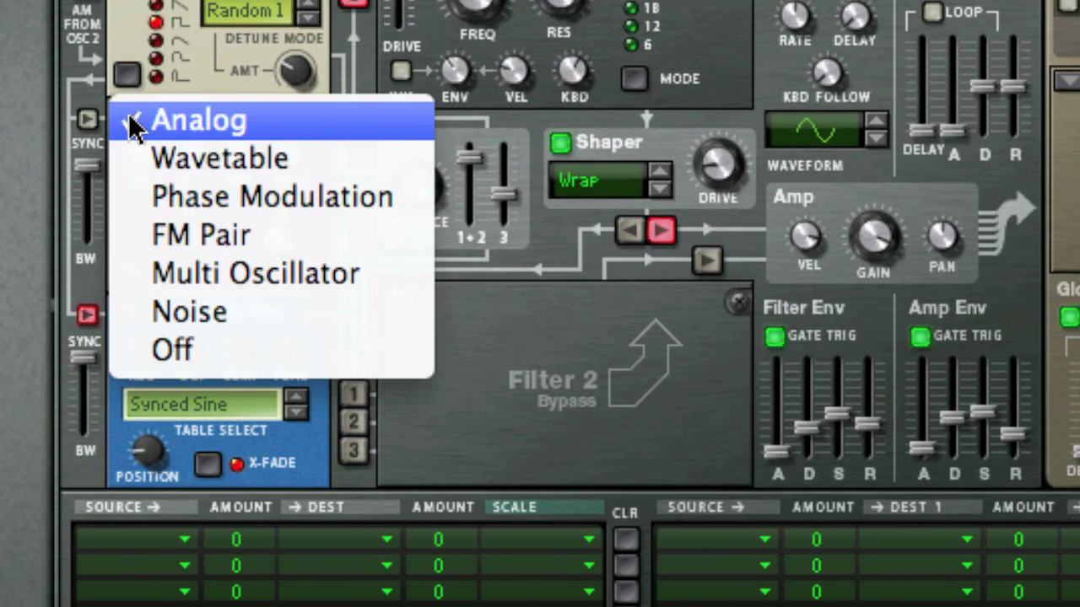
{"action": "left_click", "coordinate": [92, 224]}
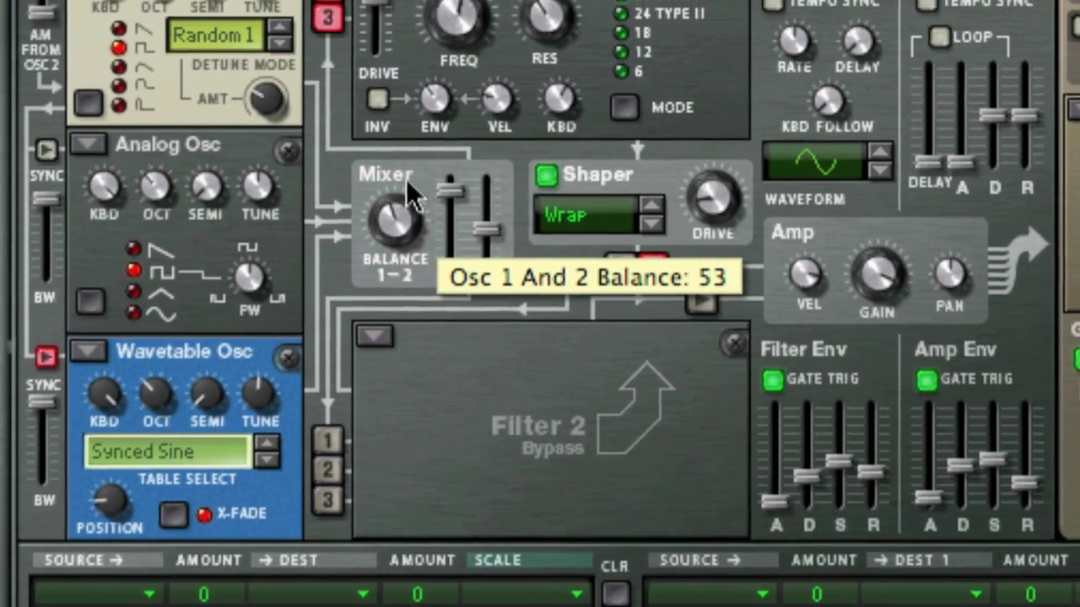
{"action": "left_click_drag", "start_coordinate": [407, 187], "coordinate": [407, 173]}
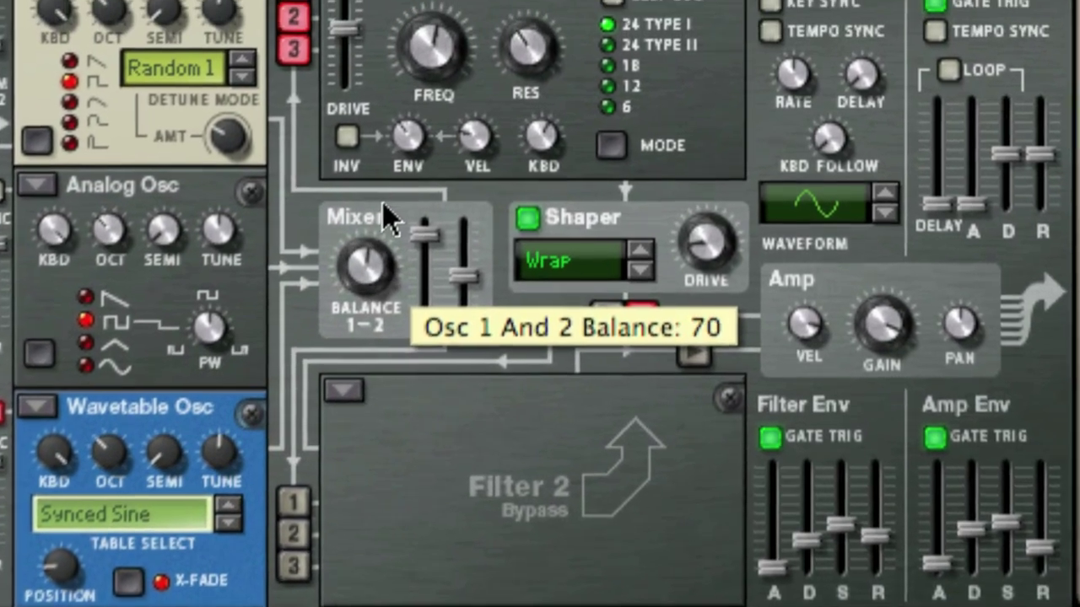
{"action": "left_click_drag", "start_coordinate": [488, 239], "coordinate": [486, 210]}
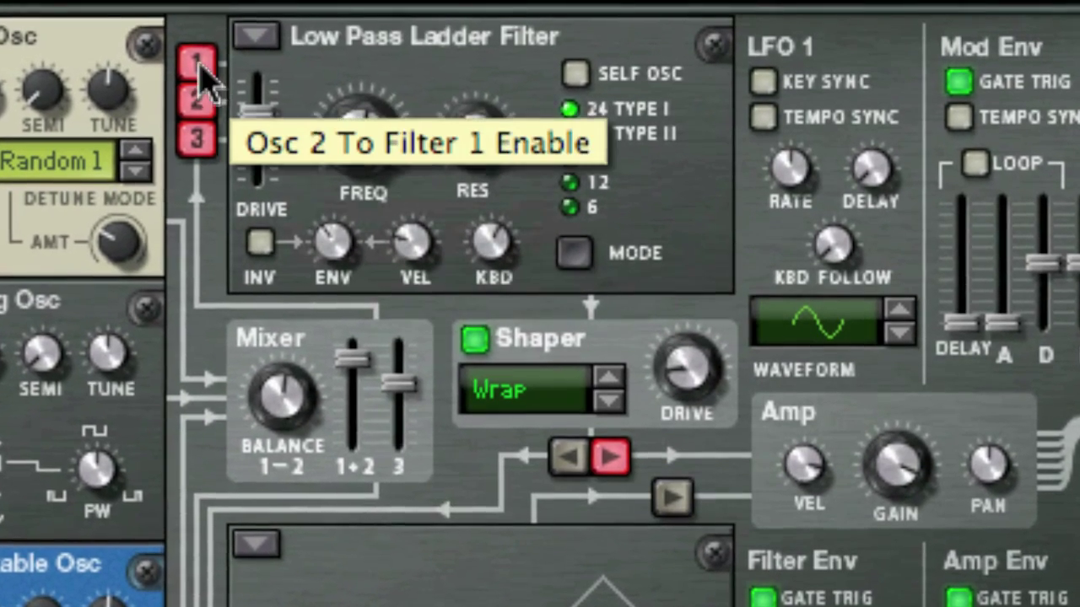
Feed Osc 1 and Osc 3 into Filter 2 and make it a Formant filter.
{"action": "left_click", "coordinate": [203, 59]}
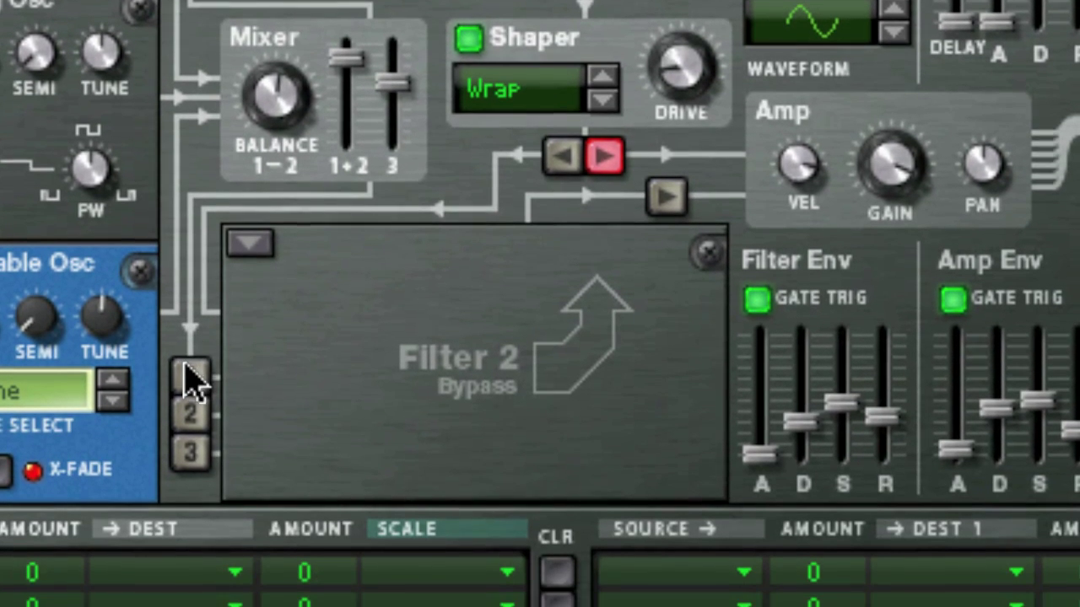
{"action": "left_click", "coordinate": [193, 465]}
{"action": "left_click", "coordinate": [193, 541]}
{"action": "left_click", "coordinate": [253, 242]}
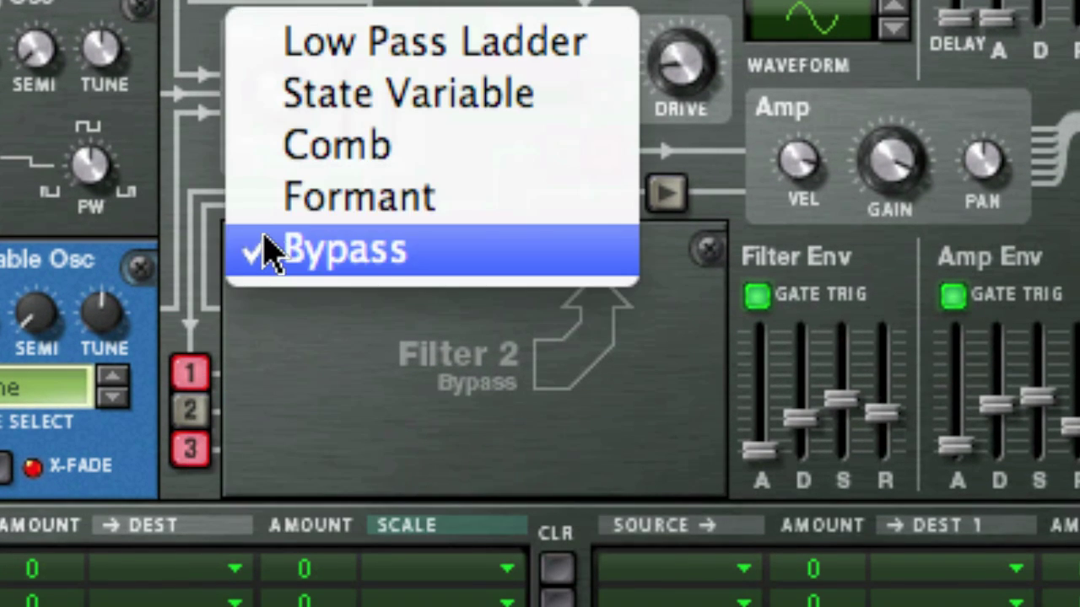
{"action": "left_click", "coordinate": [343, 198]}
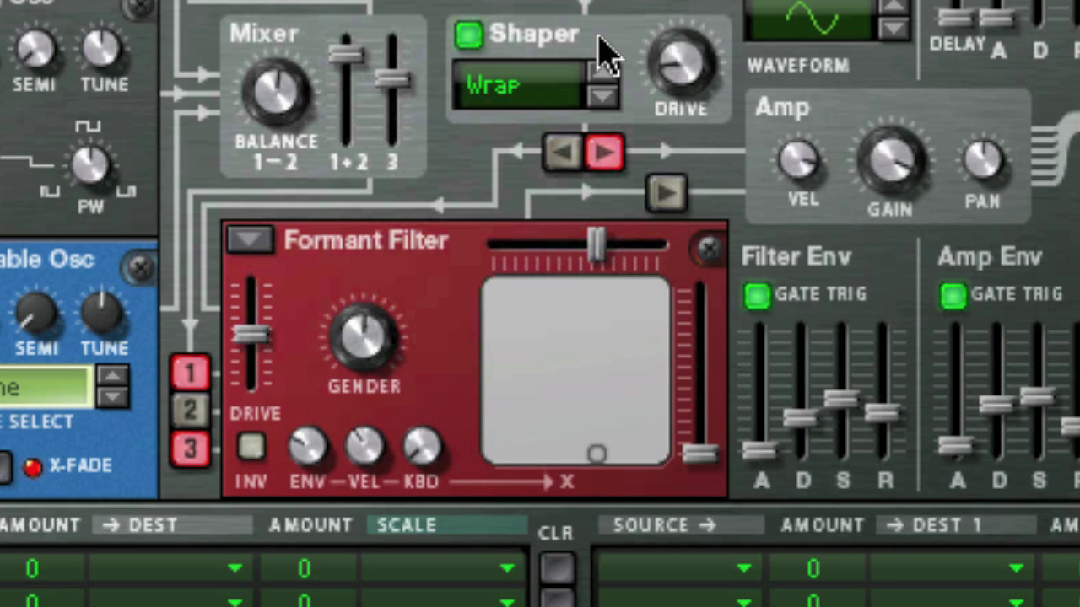
Route the Shaper straight to the amp and send Filter 2's output to the amp.
{"action": "left_click", "coordinate": [566, 154]}
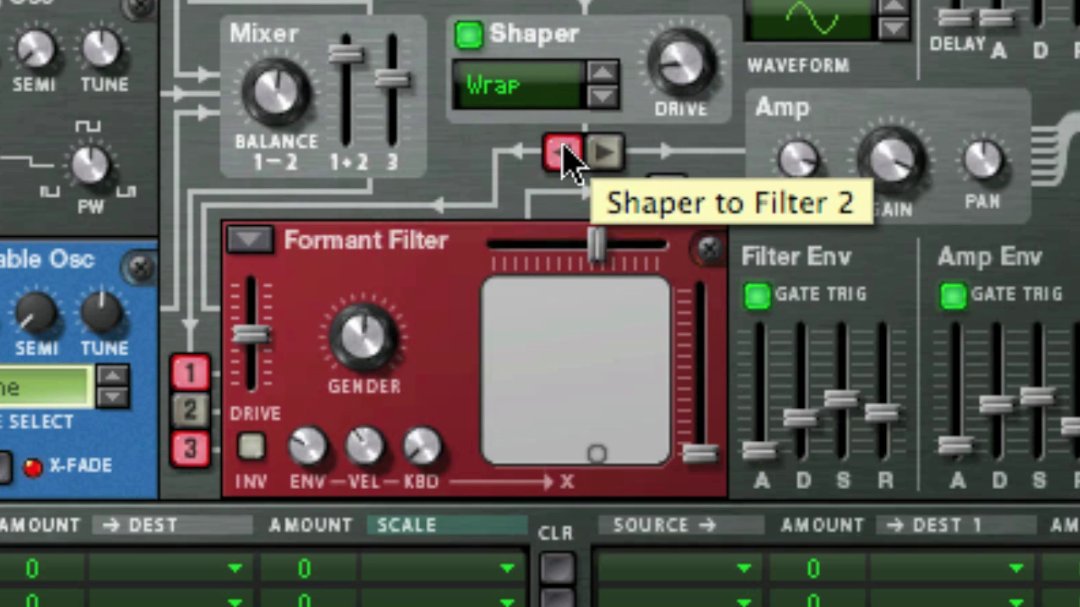
{"action": "left_click", "coordinate": [609, 162]}
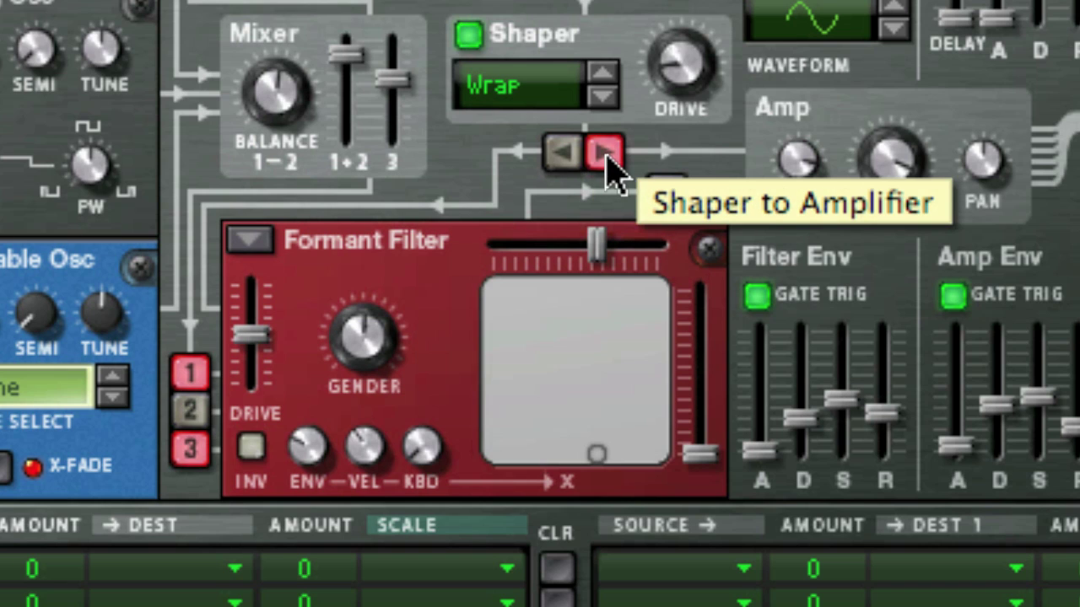
{"action": "left_click", "coordinate": [679, 201]}
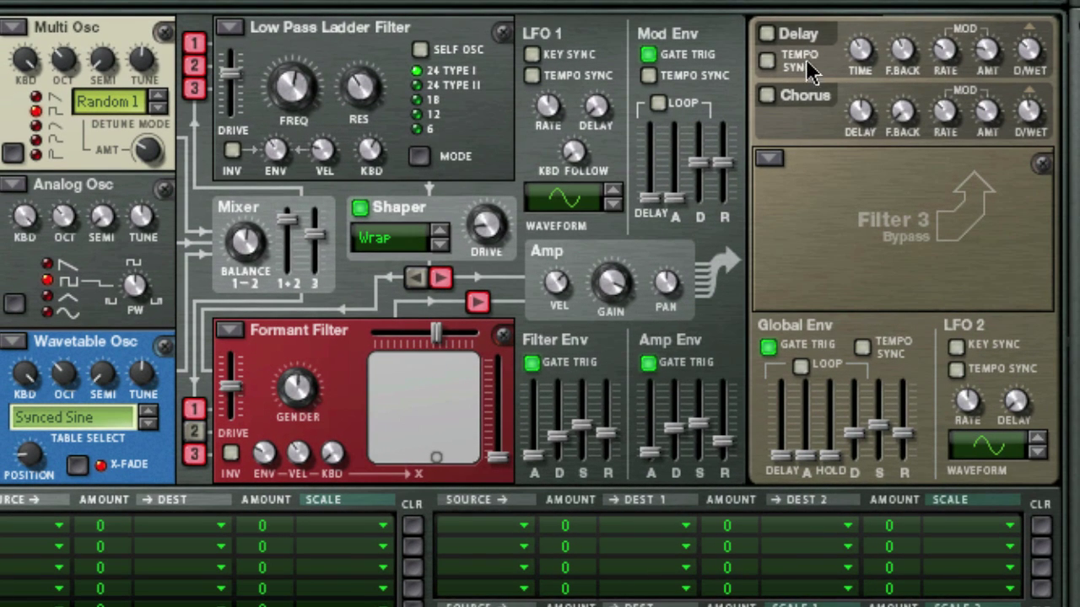
Try a Formant filter in Filter 3, then set Filter 3 back to Bypass.
{"action": "left_click", "coordinate": [767, 161]}
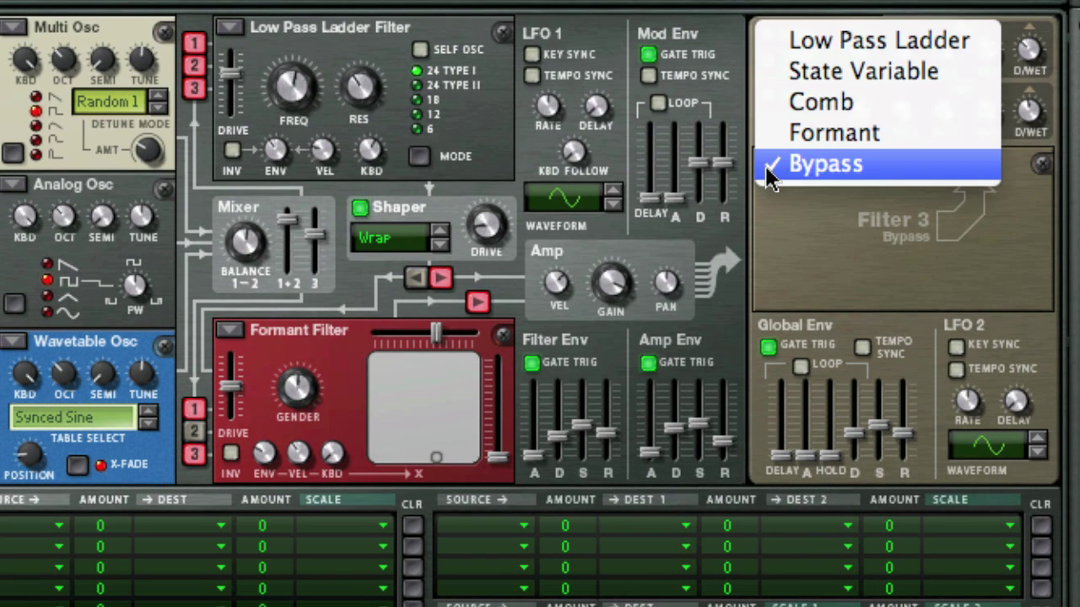
{"action": "left_click", "coordinate": [812, 133]}
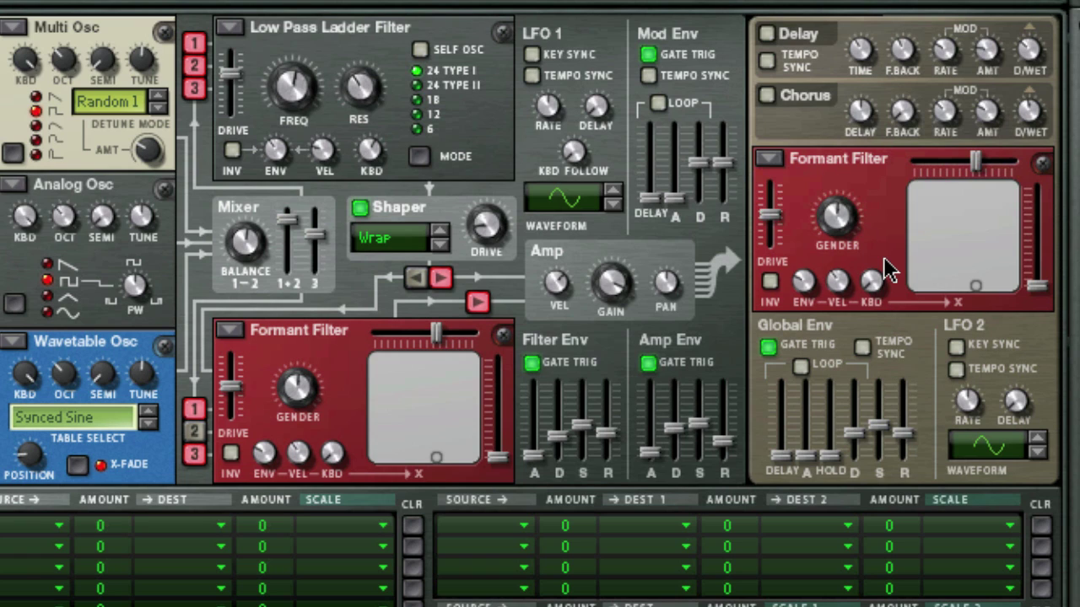
{"action": "left_click", "coordinate": [767, 159]}
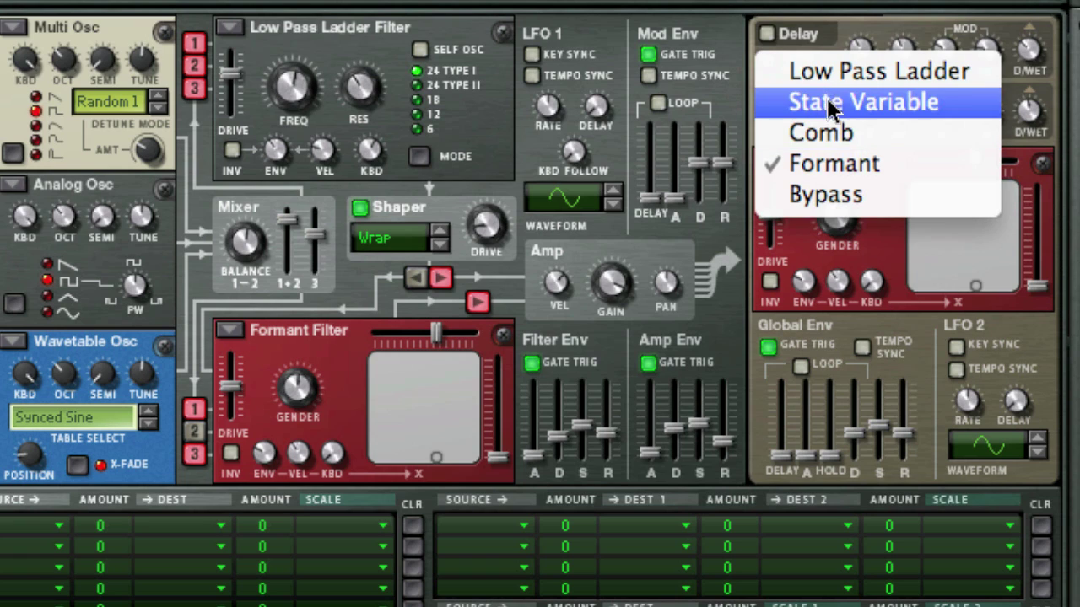
{"action": "left_click", "coordinate": [858, 199]}
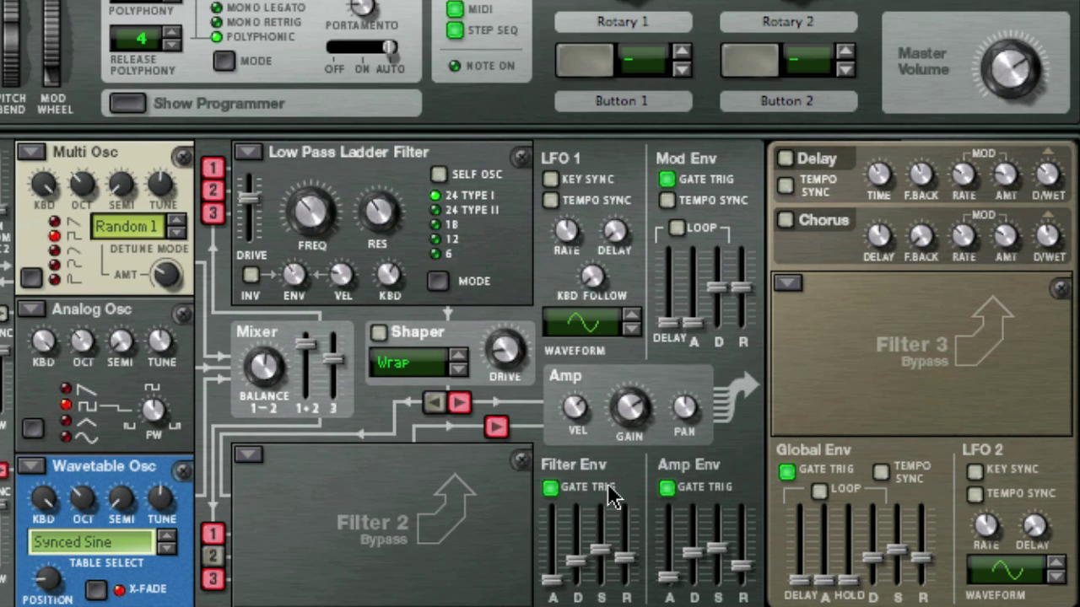
Sync the Global Env and the Mod Env to tempo, and lengthen the Mod Env attack to 2/1.
{"action": "scroll", "coordinate": [612, 495], "scroll_direction": "down", "scroll_amount": 3}
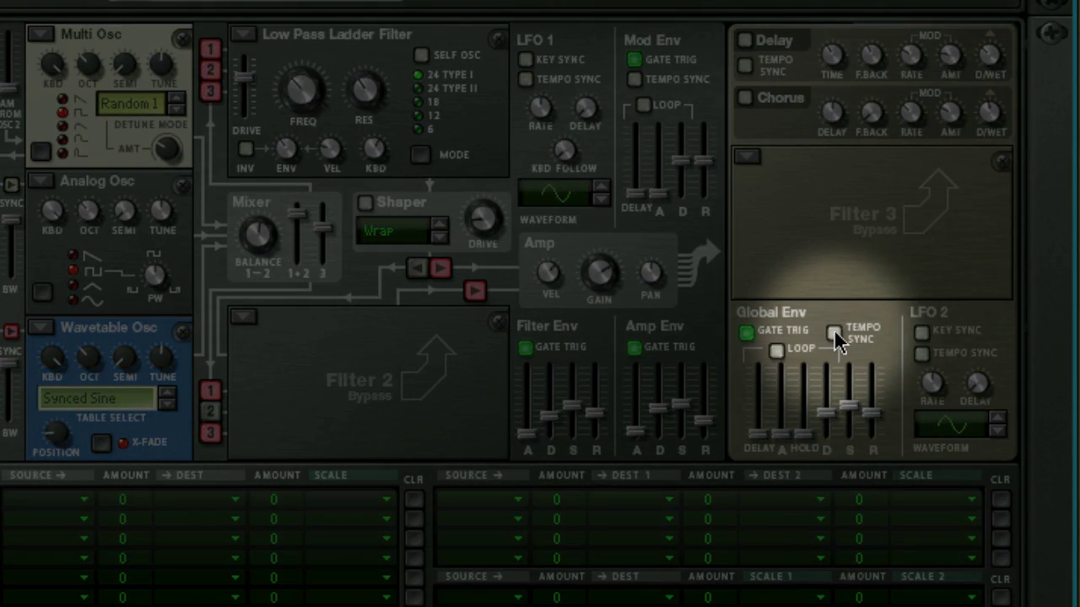
{"action": "left_click", "coordinate": [834, 333]}
{"action": "left_click", "coordinate": [634, 80]}
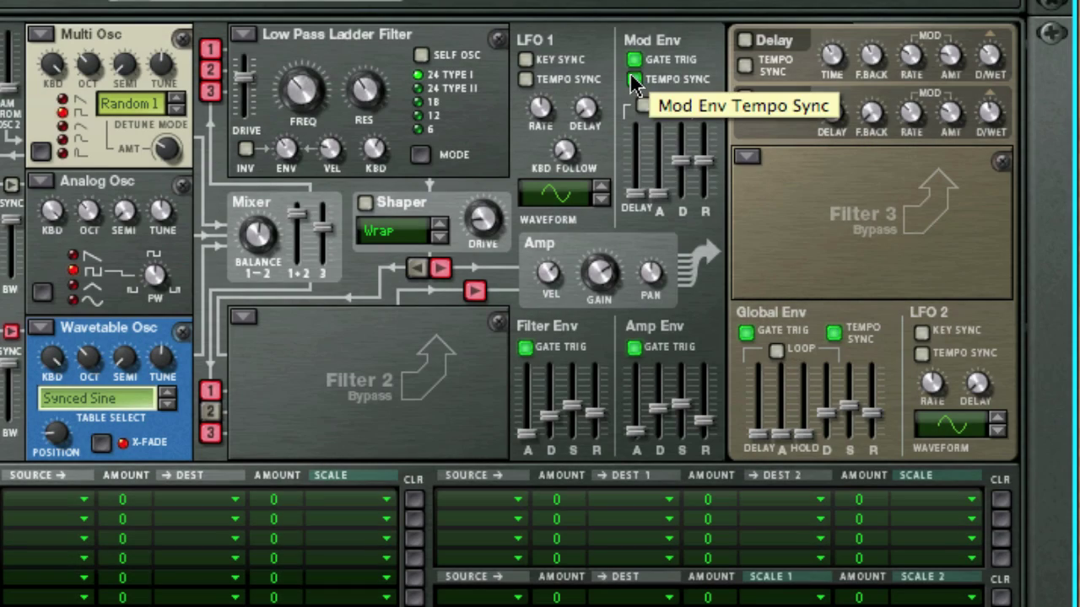
{"action": "mouse_move", "coordinate": [653, 193]}
{"action": "left_mouse_down"}
{"action": "mouse_move", "coordinate": [658, 145]}
{"action": "mouse_move", "coordinate": [657, 201]}
{"action": "left_mouse_up"}
Make the Mod Env loop and return its delay to 0 ms after trying other values.
{"action": "left_click", "coordinate": [642, 82]}
{"action": "left_click", "coordinate": [635, 80]}
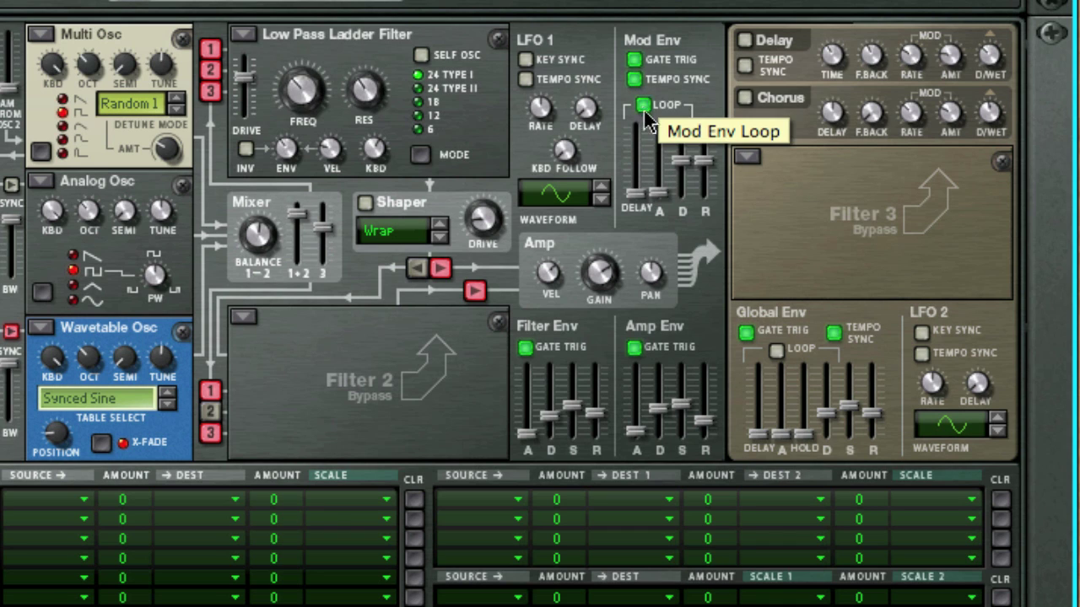
{"action": "left_click", "coordinate": [644, 107]}
{"action": "left_click", "coordinate": [643, 106]}
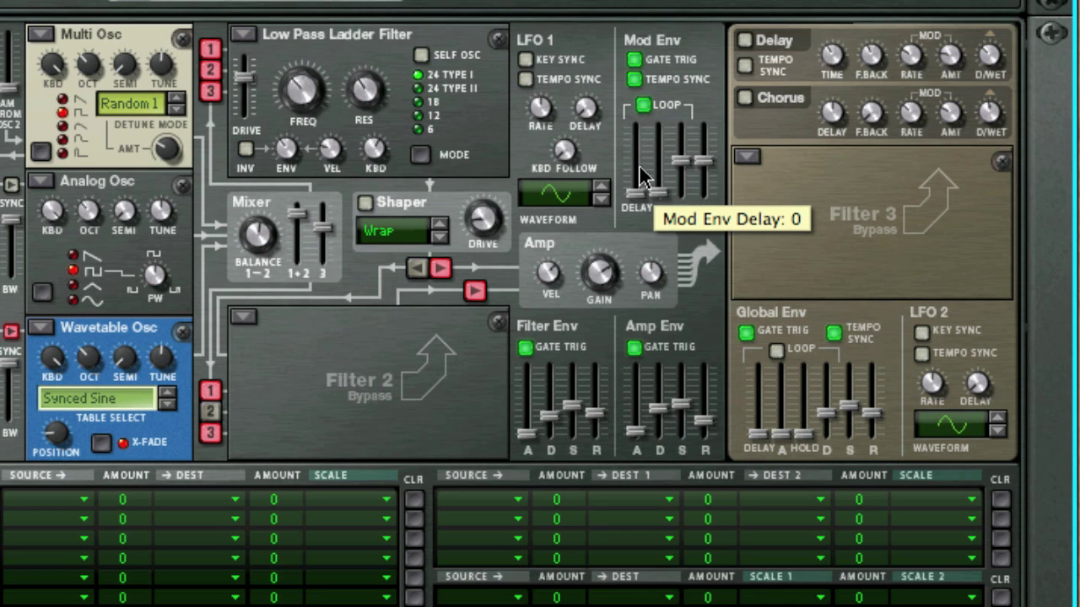
{"action": "mouse_move", "coordinate": [637, 202]}
{"action": "left_mouse_down"}
{"action": "mouse_move", "coordinate": [636, 162]}
{"action": "mouse_move", "coordinate": [637, 209]}
{"action": "left_mouse_up"}
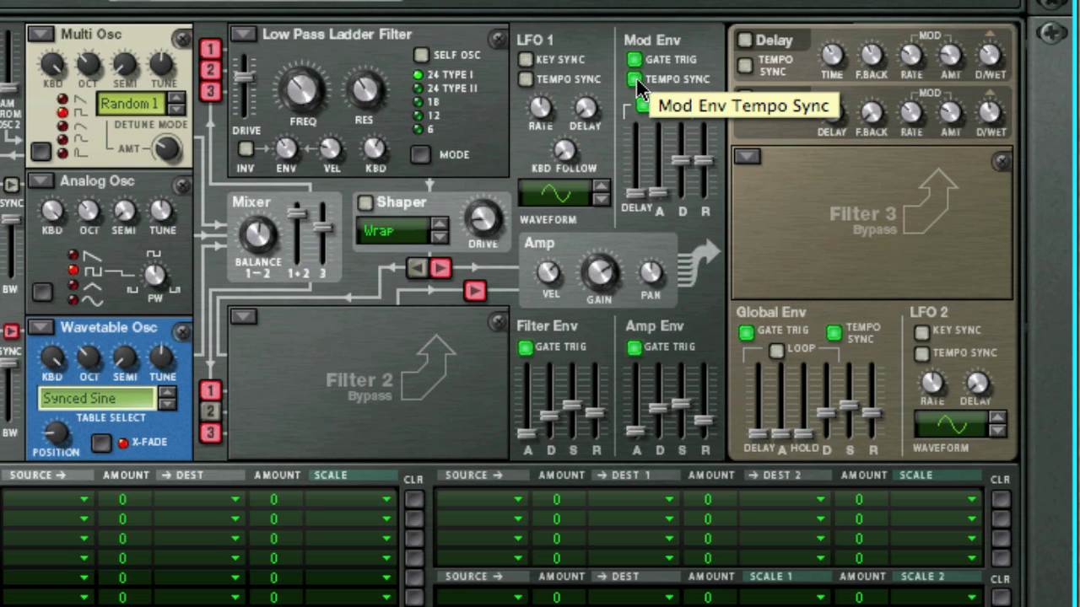
{"action": "mouse_move", "coordinate": [637, 192]}
{"action": "left_mouse_down"}
{"action": "mouse_move", "coordinate": [635, 180]}
{"action": "mouse_move", "coordinate": [639, 205]}
{"action": "left_mouse_up"}
{"action": "left_click_drag", "start_coordinate": [586, 111], "coordinate": [599, 158]}
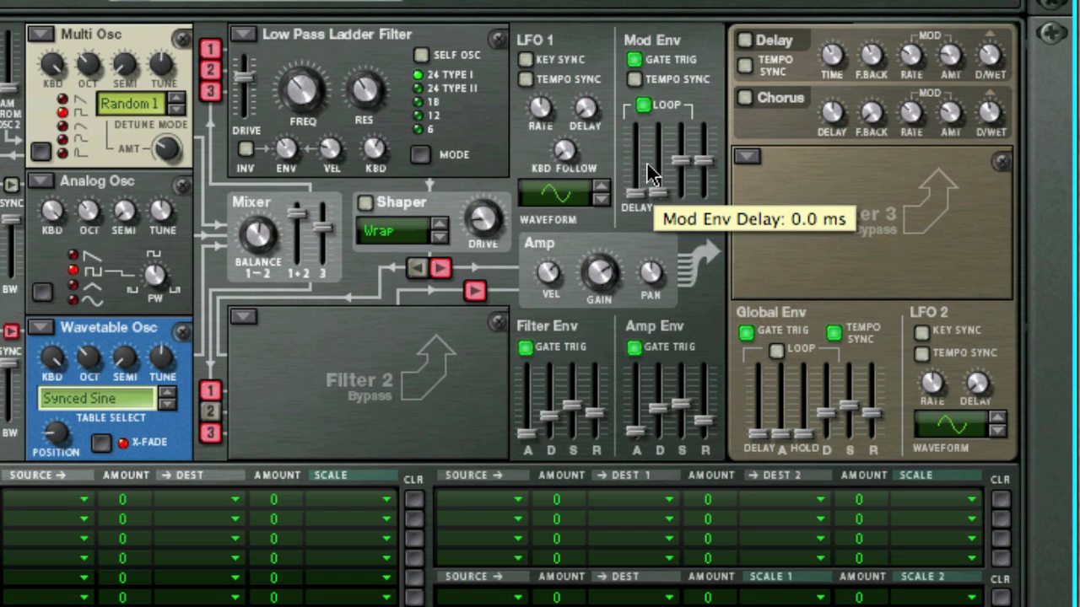
{"action": "left_click", "coordinate": [51, 500]}
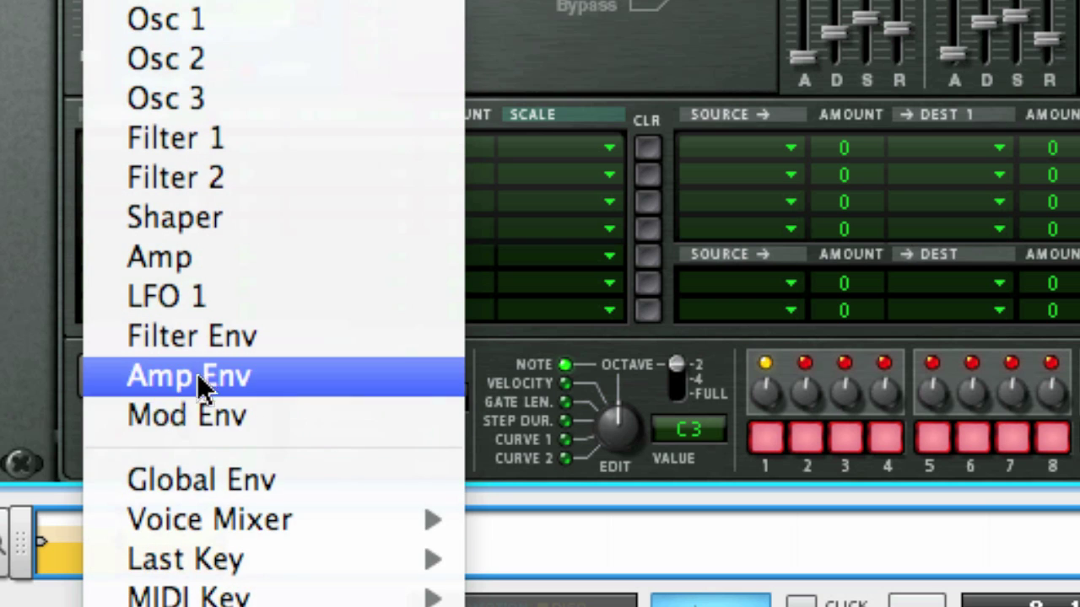
Route Mod Env to Osc1 Pitch in the first mod row at amount 32.
{"action": "left_click", "coordinate": [207, 419]}
{"action": "left_click", "coordinate": [349, 148]}
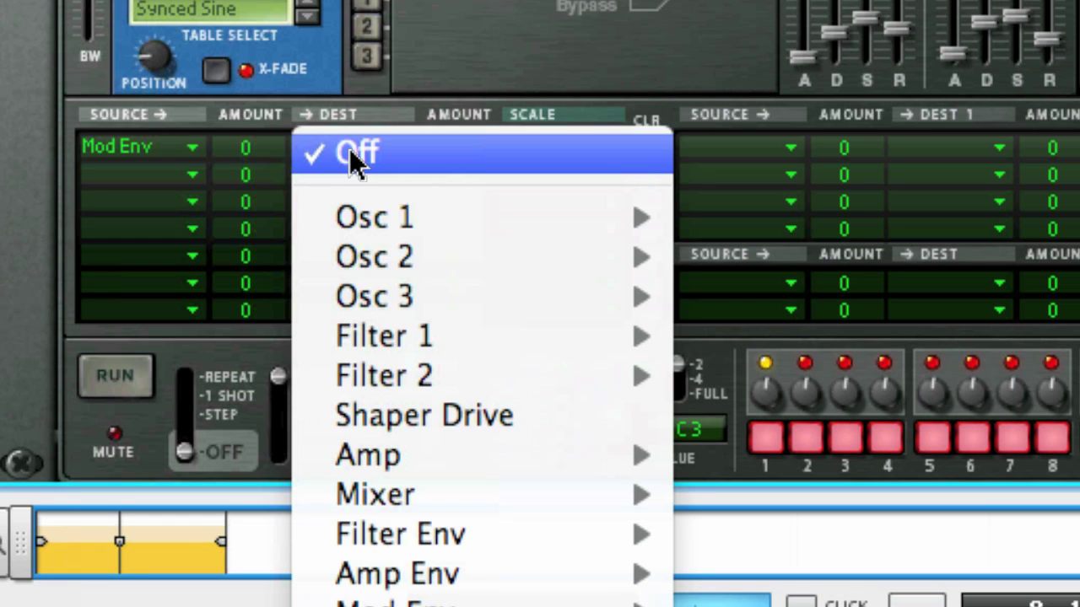
{"action": "mouse_move", "coordinate": [403, 217]}
{"action": "left_click", "coordinate": [799, 219]}
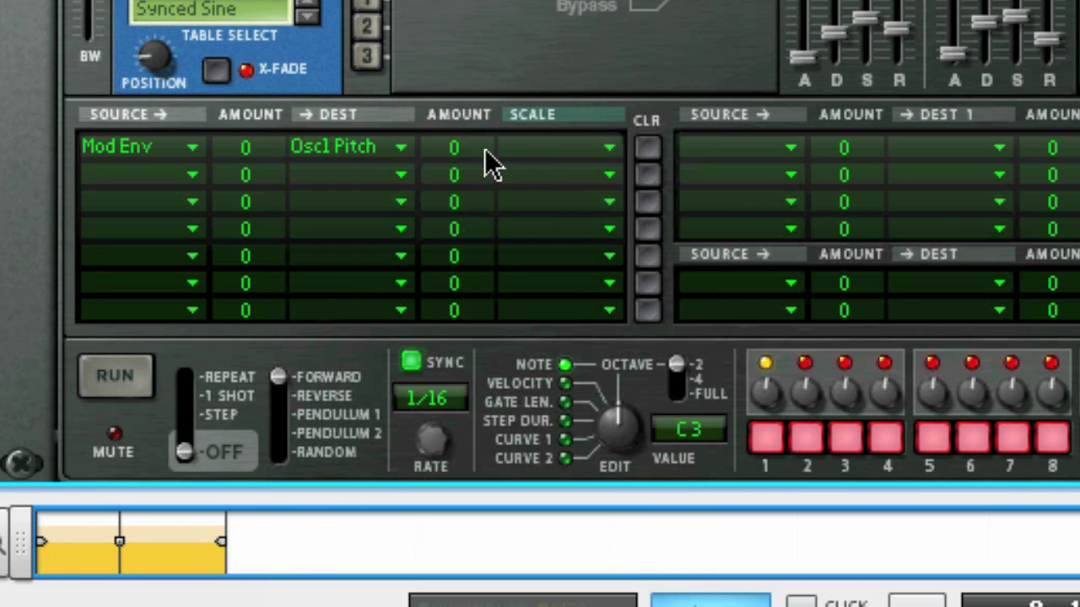
{"action": "left_click_drag", "start_coordinate": [281, 165], "coordinate": [248, 193]}
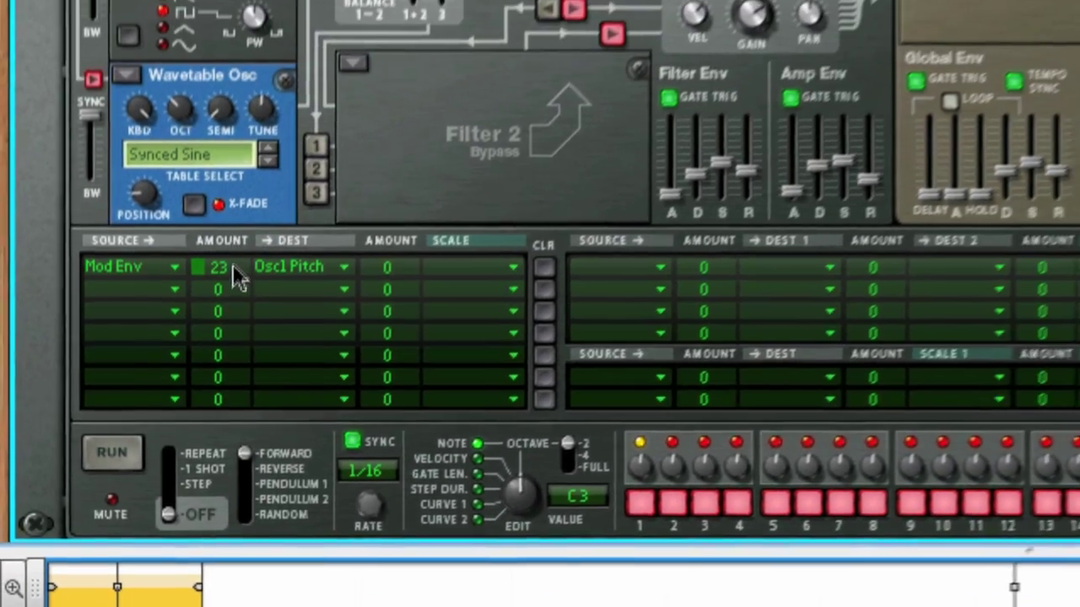
{"action": "left_click_drag", "start_coordinate": [232, 265], "coordinate": [236, 257]}
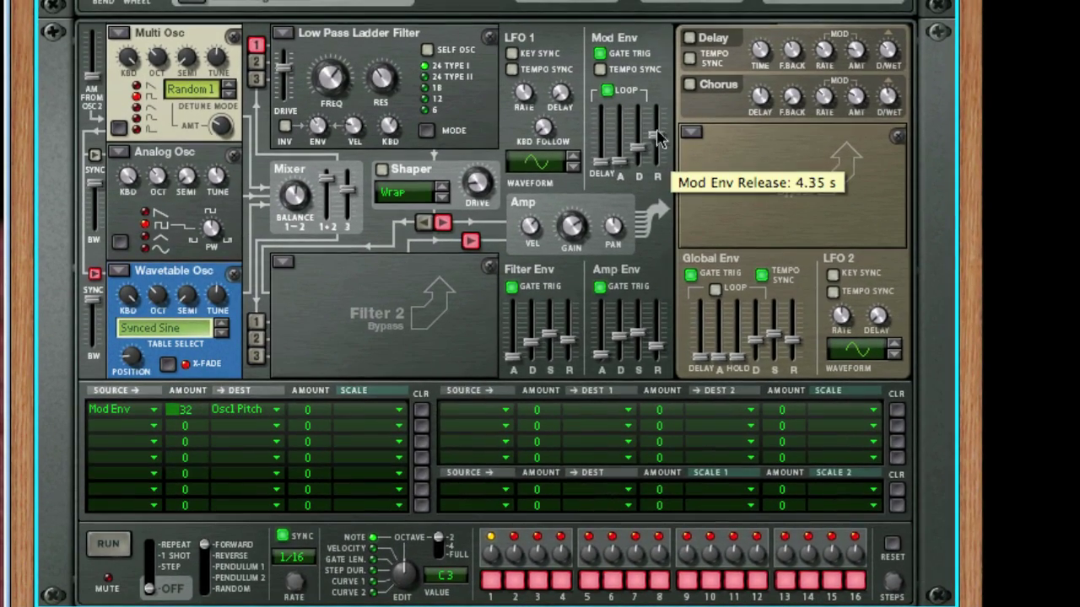
Set the Mod Env release to 3.2 ms and decay to about 229 ms, and raise its Osc1 Pitch amount to 100.
{"action": "left_click_drag", "start_coordinate": [659, 132], "coordinate": [659, 159]}
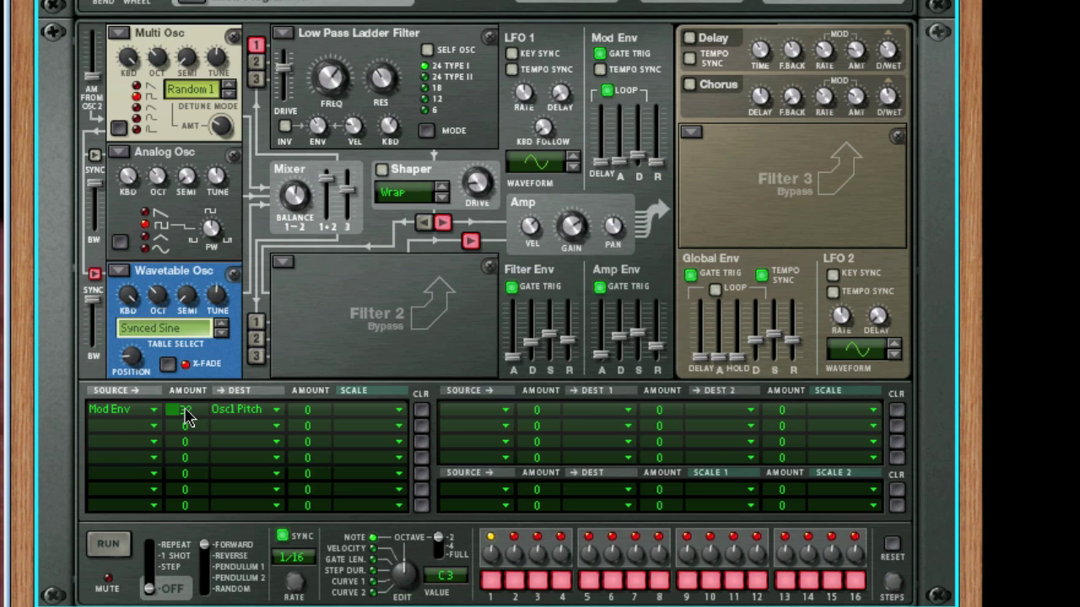
{"action": "left_click", "coordinate": [609, 92]}
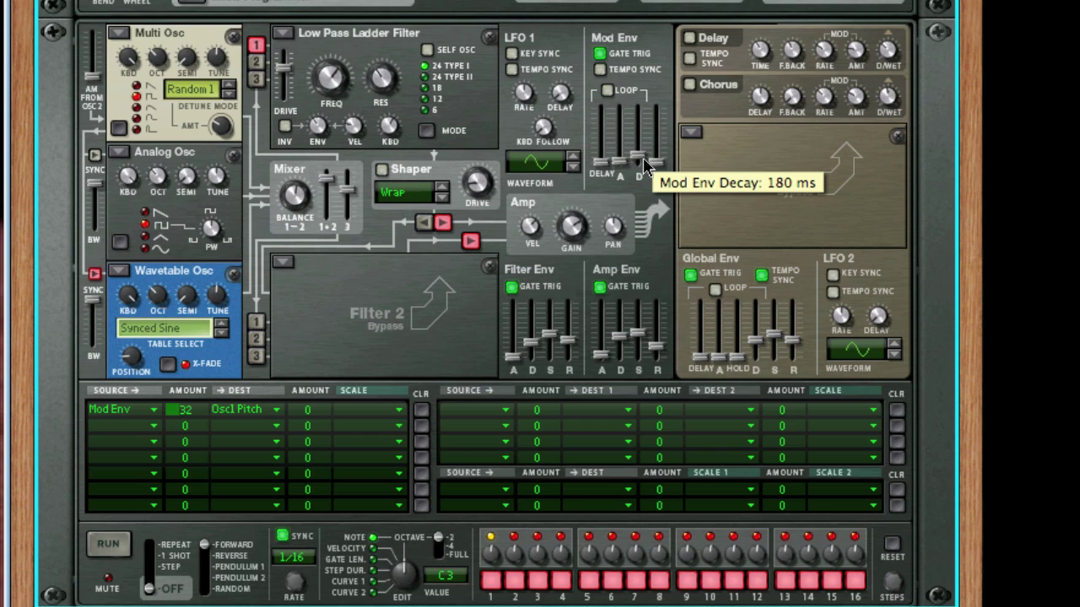
{"action": "left_click_drag", "start_coordinate": [642, 166], "coordinate": [642, 160]}
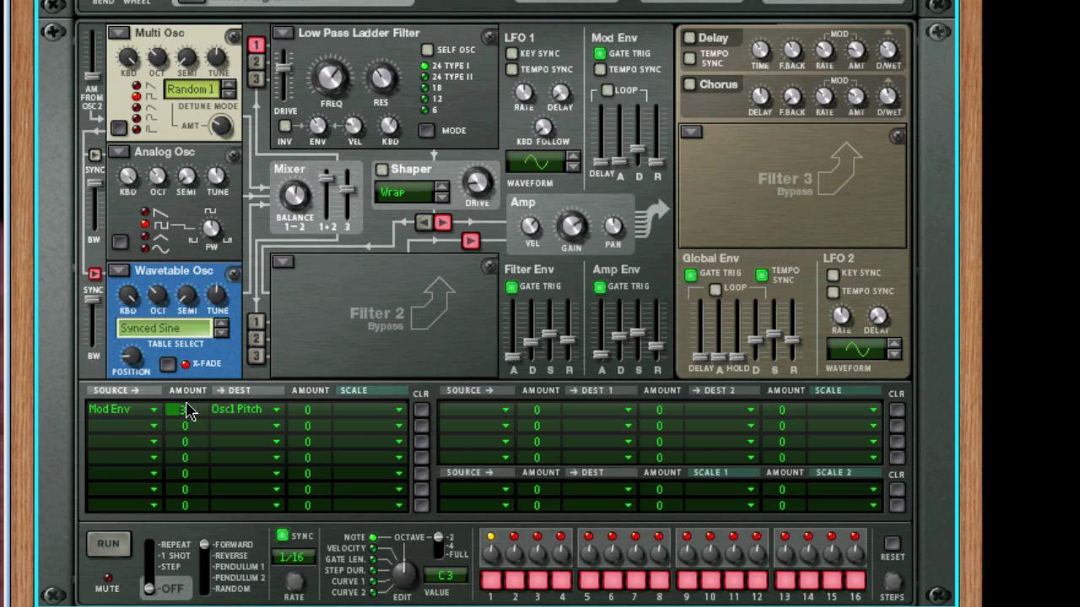
{"action": "left_click_drag", "start_coordinate": [187, 412], "coordinate": [187, 403]}
{"action": "left_click_drag", "start_coordinate": [639, 154], "coordinate": [641, 166]}
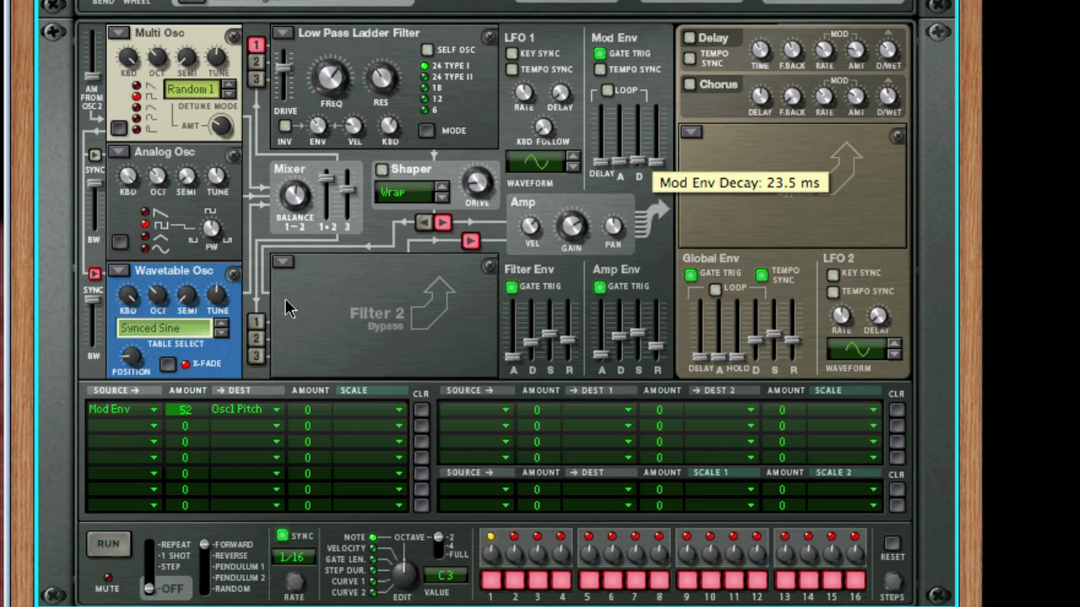
{"action": "left_click_drag", "start_coordinate": [199, 414], "coordinate": [199, 374]}
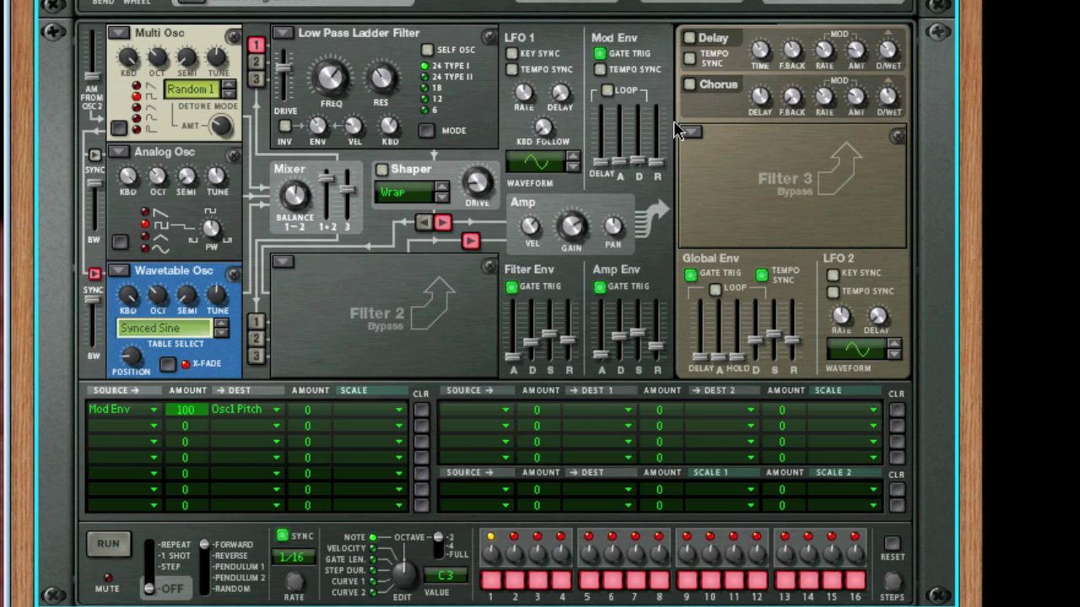
{"action": "left_click_drag", "start_coordinate": [639, 165], "coordinate": [639, 162]}
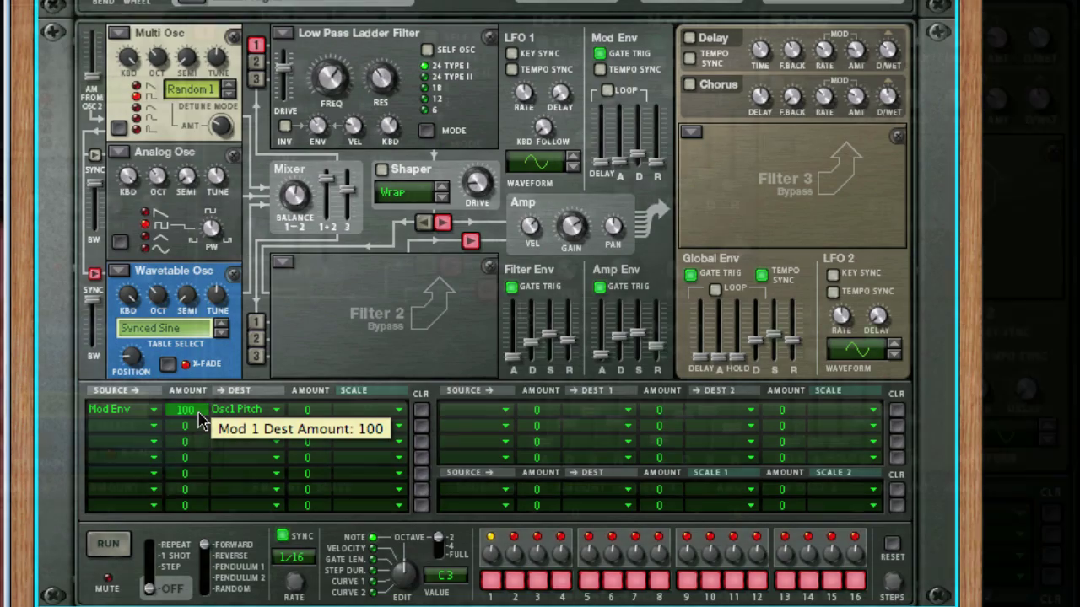
{"action": "left_click_drag", "start_coordinate": [202, 421], "coordinate": [203, 434]}
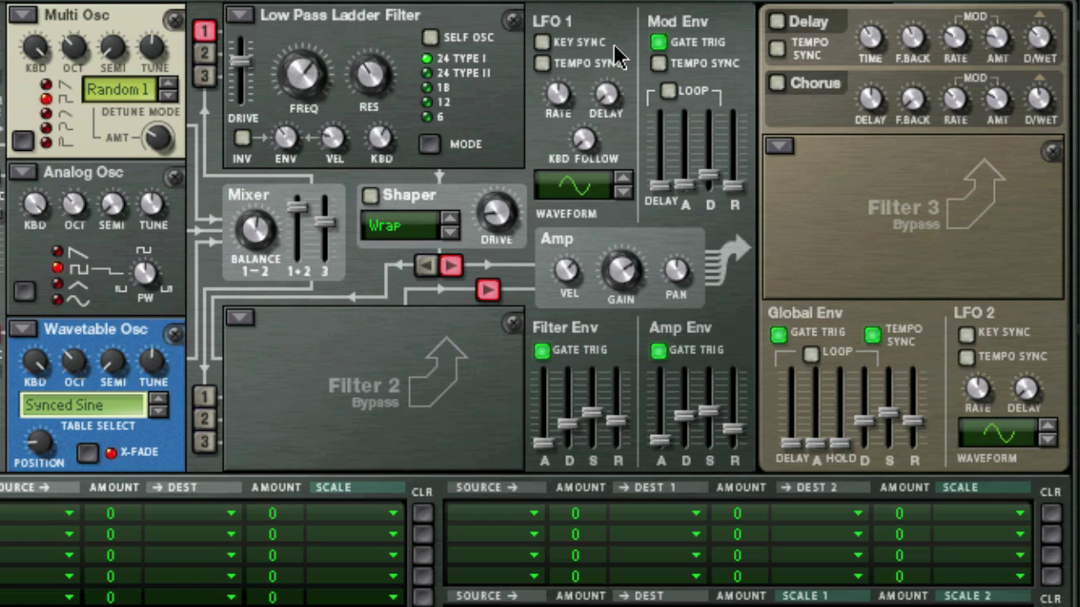
Change the LFO 1 waveform from sine to square, leaving key sync off.
{"action": "left_click", "coordinate": [544, 43]}
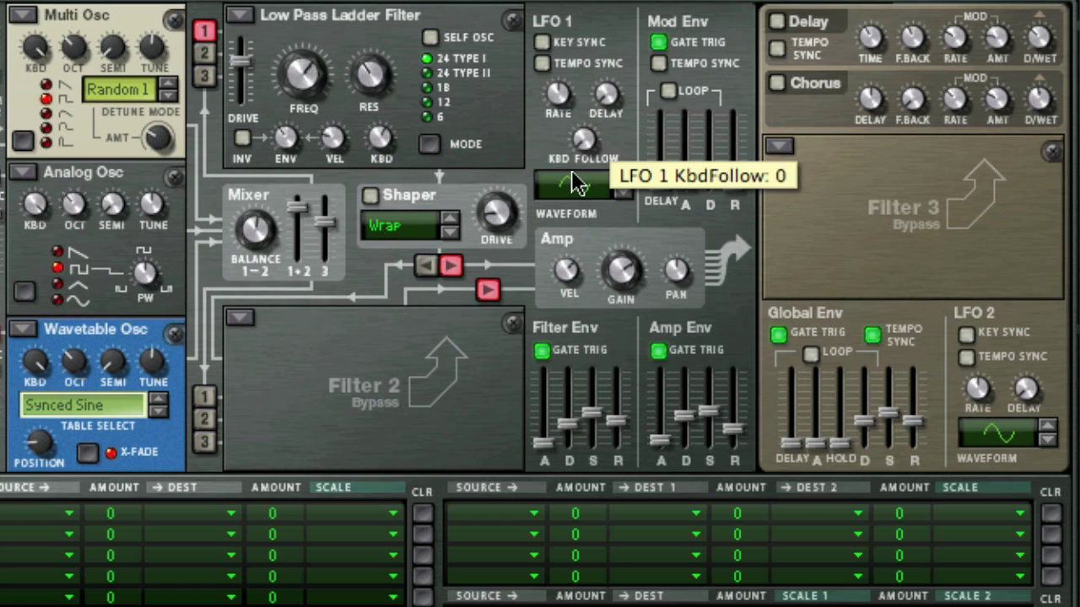
{"action": "left_click", "coordinate": [622, 179]}
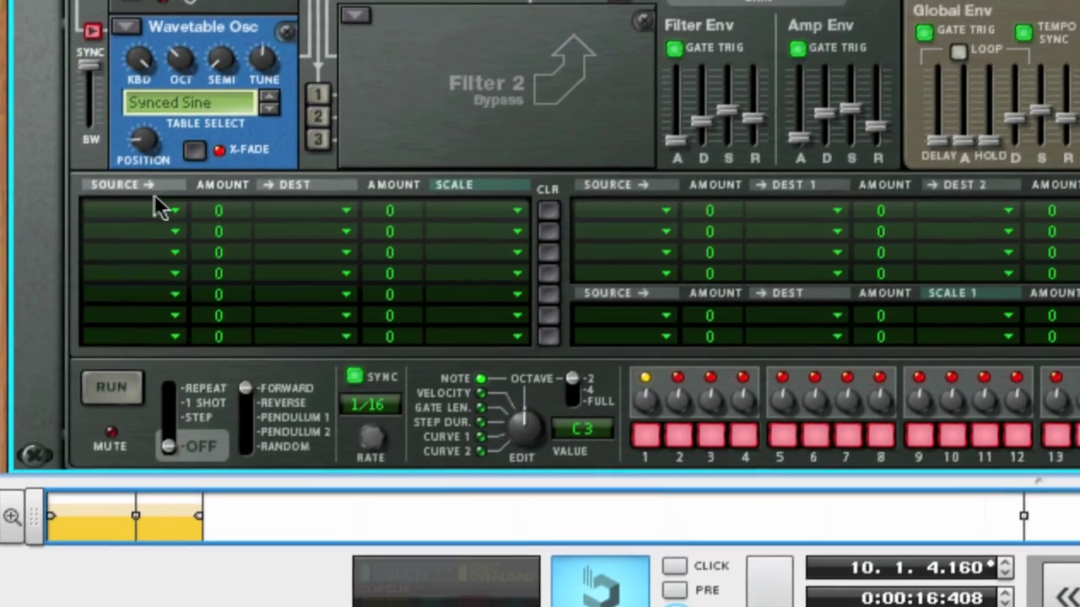
Route LFO 1 to Filter 1's audio input in the first mod row at amount 100.
{"action": "left_click", "coordinate": [160, 209]}
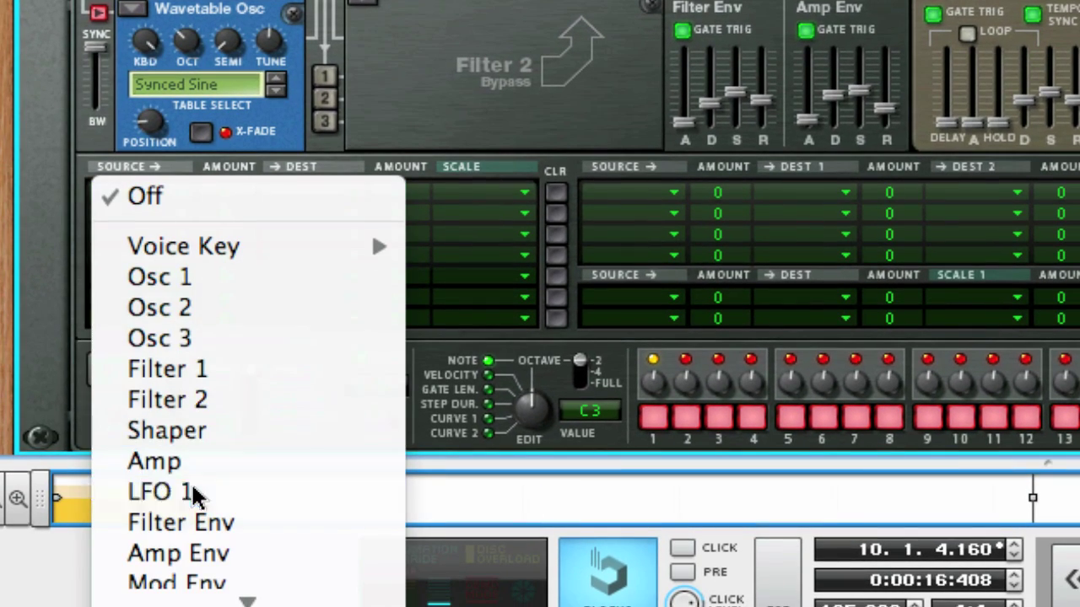
{"action": "left_click", "coordinate": [193, 493]}
{"action": "left_click", "coordinate": [289, 203]}
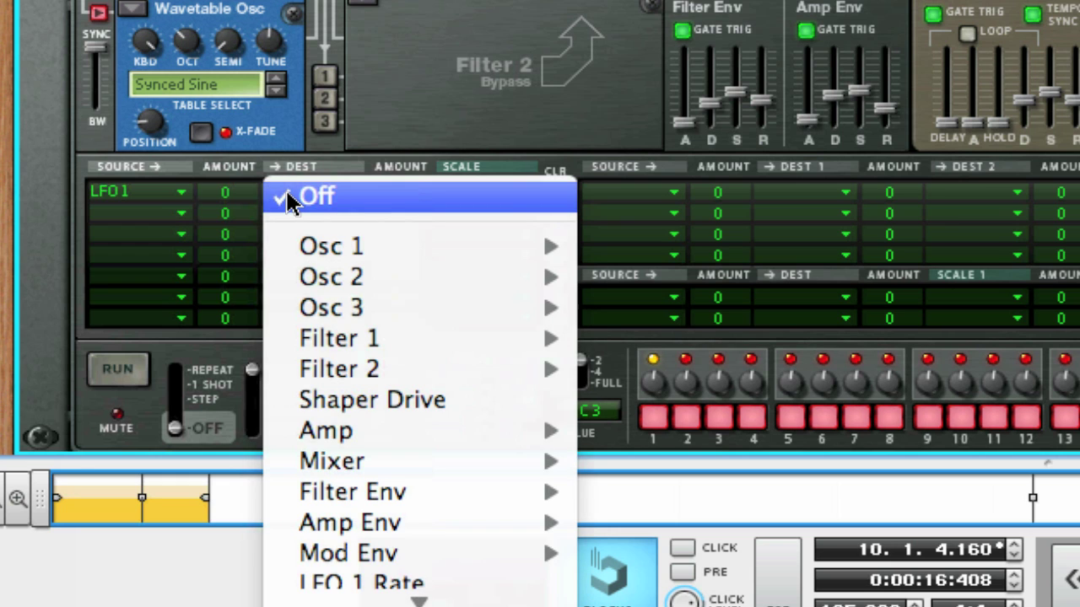
{"action": "mouse_move", "coordinate": [314, 339]}
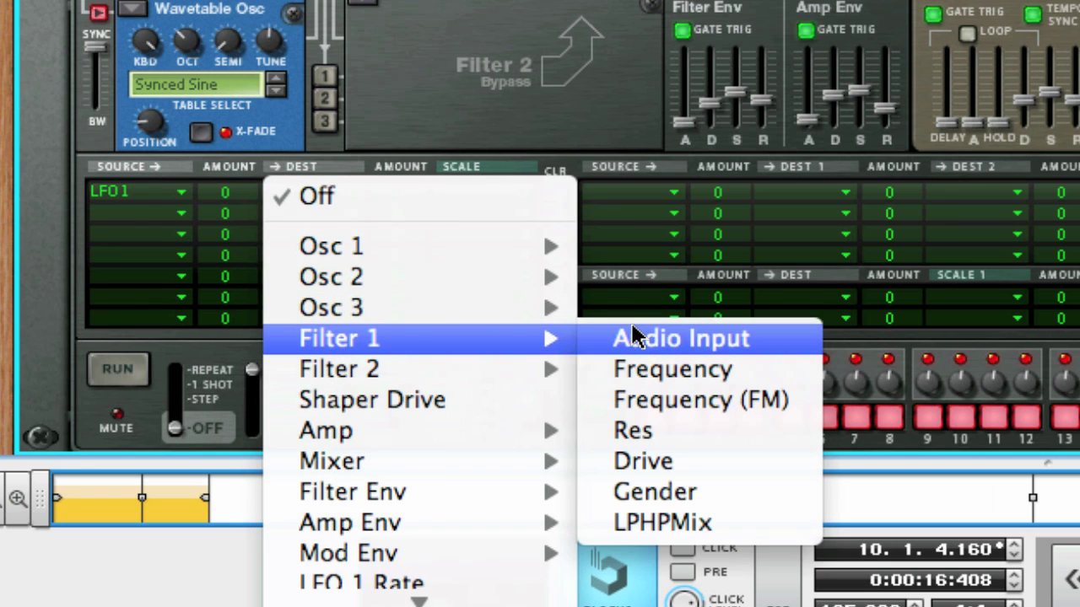
{"action": "left_click", "coordinate": [639, 339]}
{"action": "left_click_drag", "start_coordinate": [234, 197], "coordinate": [257, 59]}
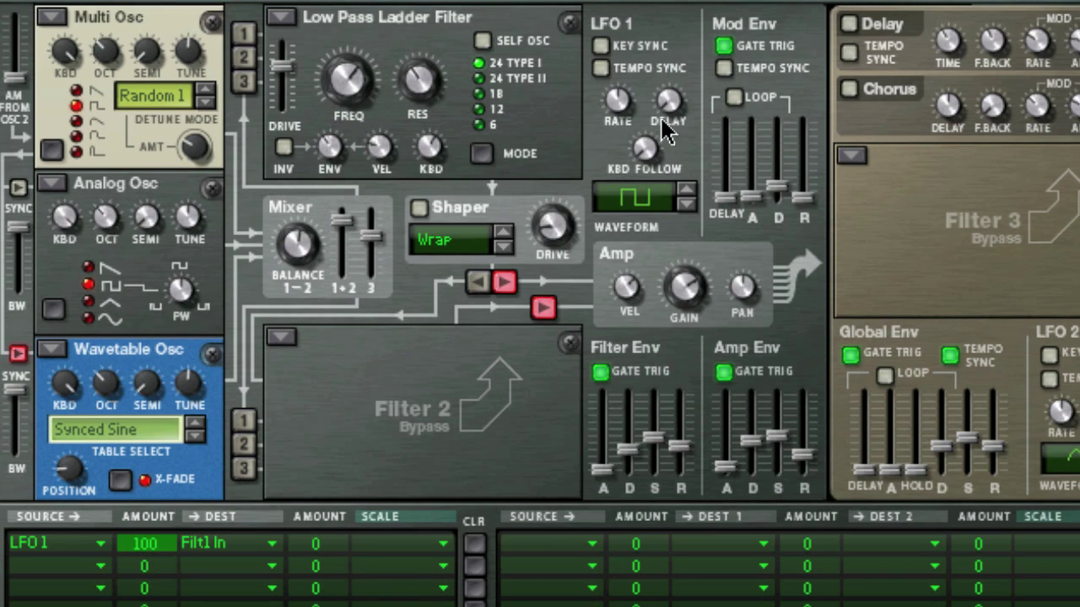
Set the LFO 1 rate to 99.6 Hz and keyboard follow to 127, and step its waveform to triangle.
{"action": "left_click_drag", "start_coordinate": [625, 120], "coordinate": [624, 51]}
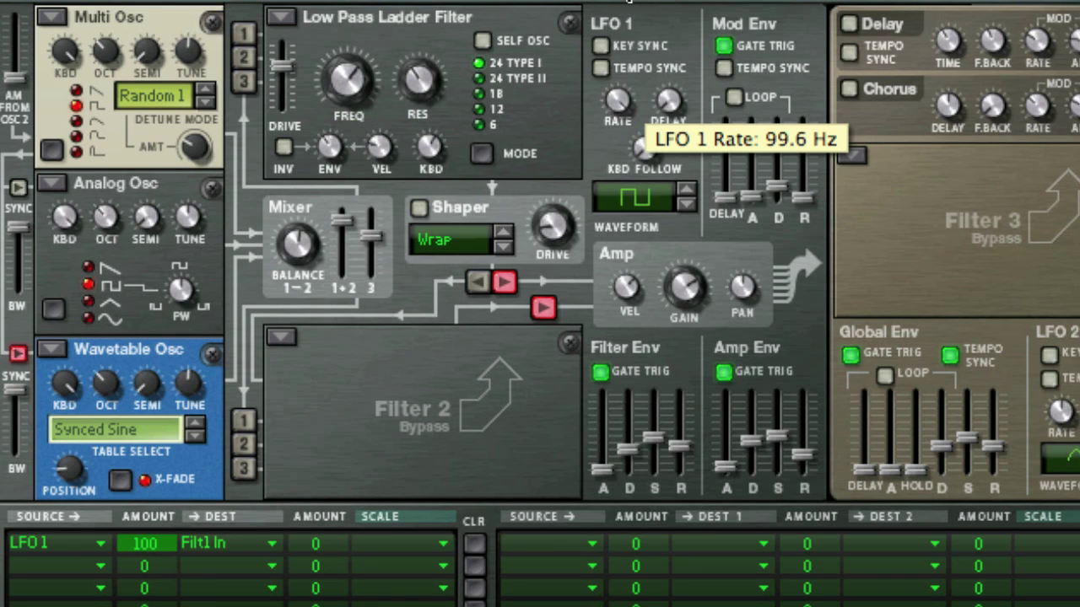
{"action": "left_click_drag", "start_coordinate": [647, 174], "coordinate": [663, 146]}
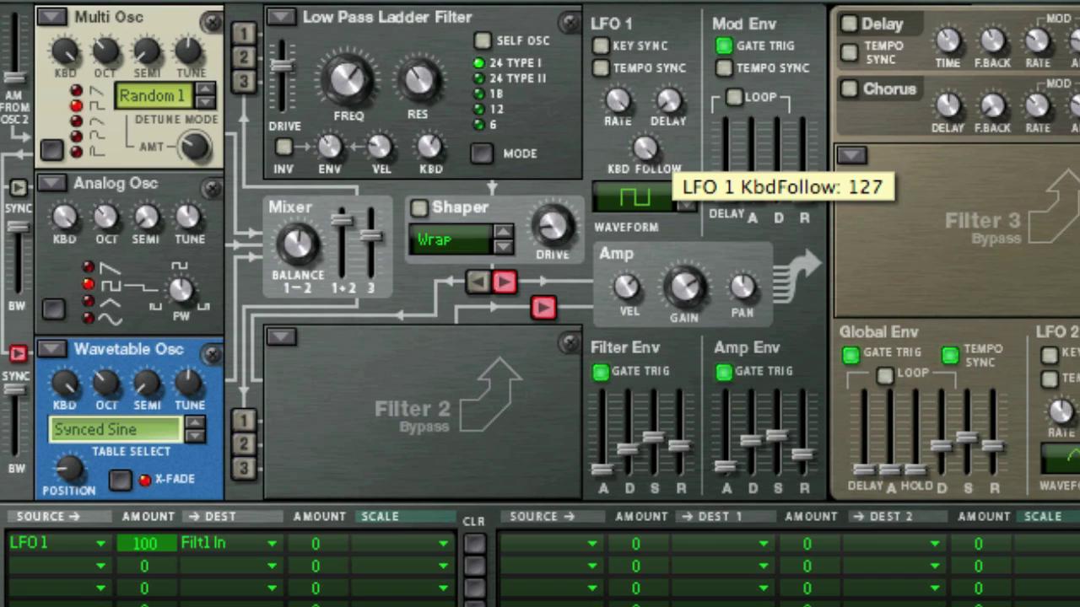
{"action": "left_click_drag", "start_coordinate": [624, 102], "coordinate": [633, 139]}
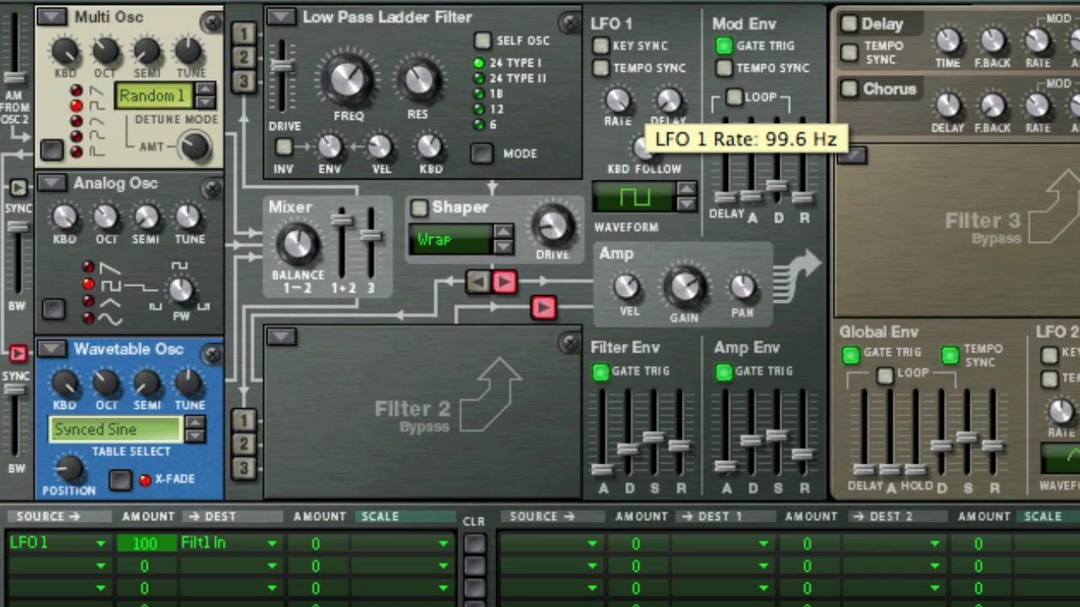
{"action": "left_click", "coordinate": [687, 189]}
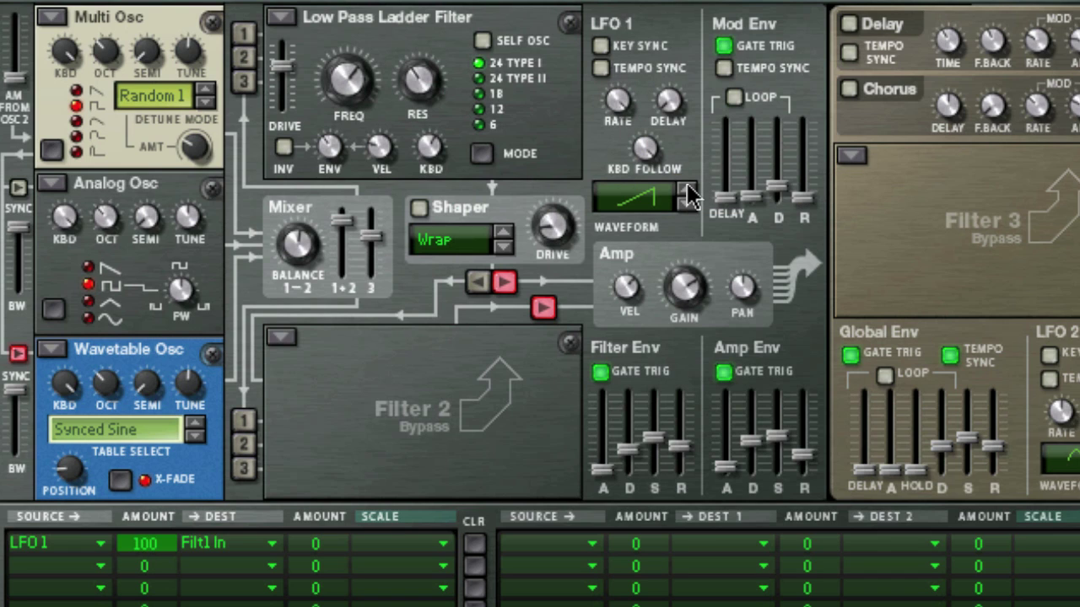
{"action": "left_click", "coordinate": [687, 189]}
{"action": "left_click", "coordinate": [688, 189]}
{"action": "left_click", "coordinate": [687, 189]}
{"action": "left_click", "coordinate": [688, 188]}
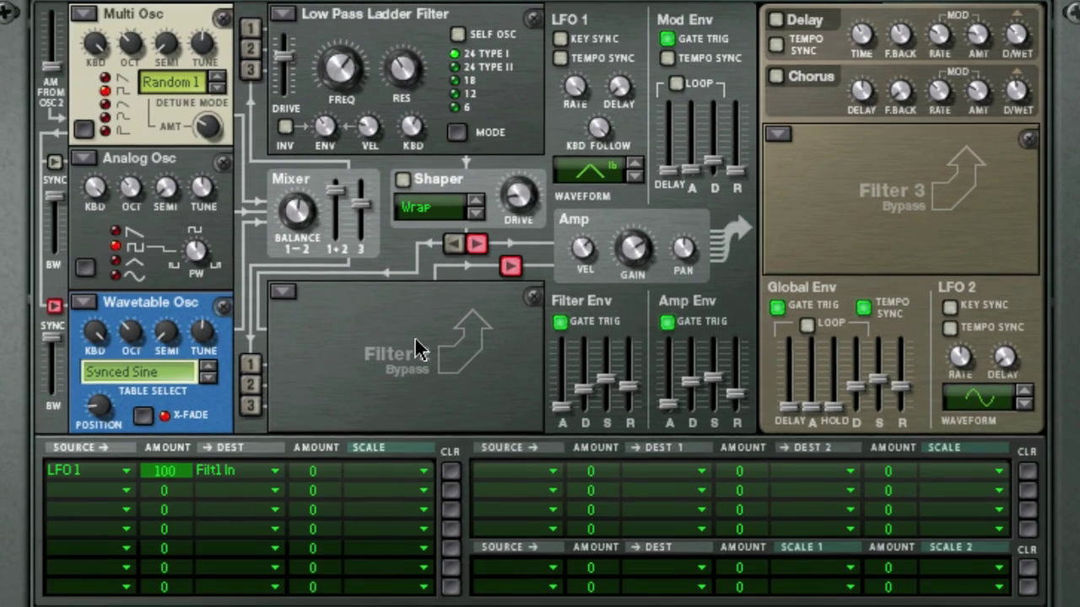
Route LFO 2 to Osc1 Pitch in the second mod row at amount 22.
{"action": "left_click", "coordinate": [72, 499]}
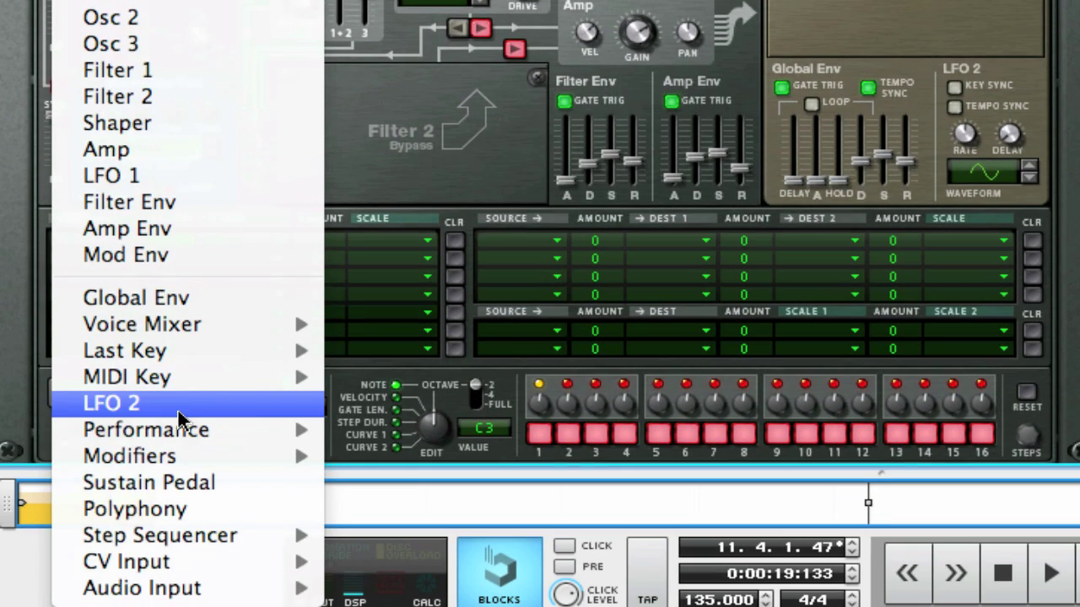
{"action": "left_click", "coordinate": [179, 409]}
{"action": "left_click", "coordinate": [226, 272]}
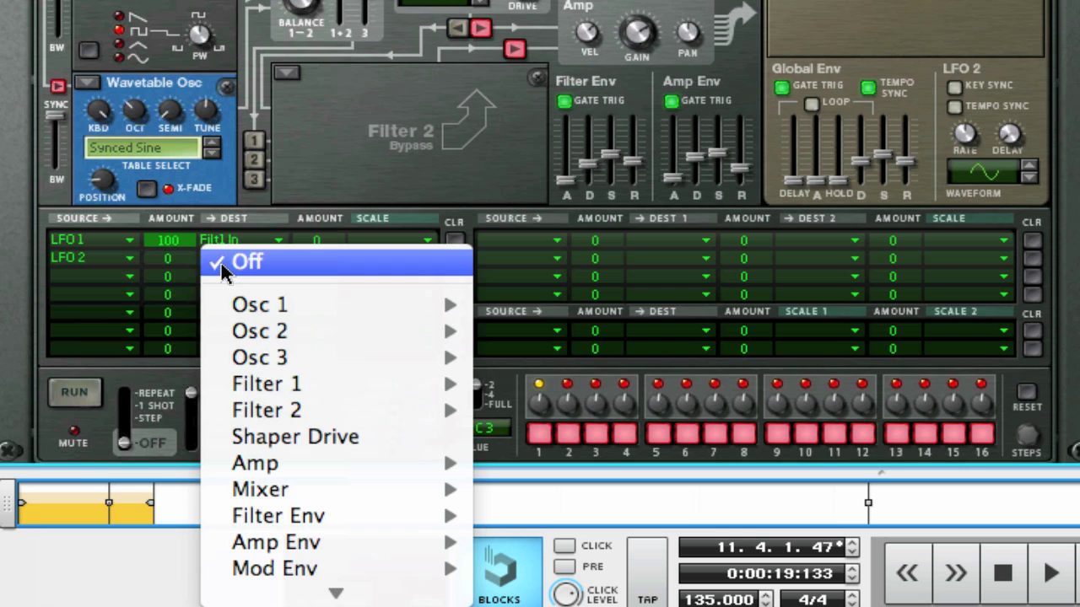
{"action": "mouse_move", "coordinate": [260, 314]}
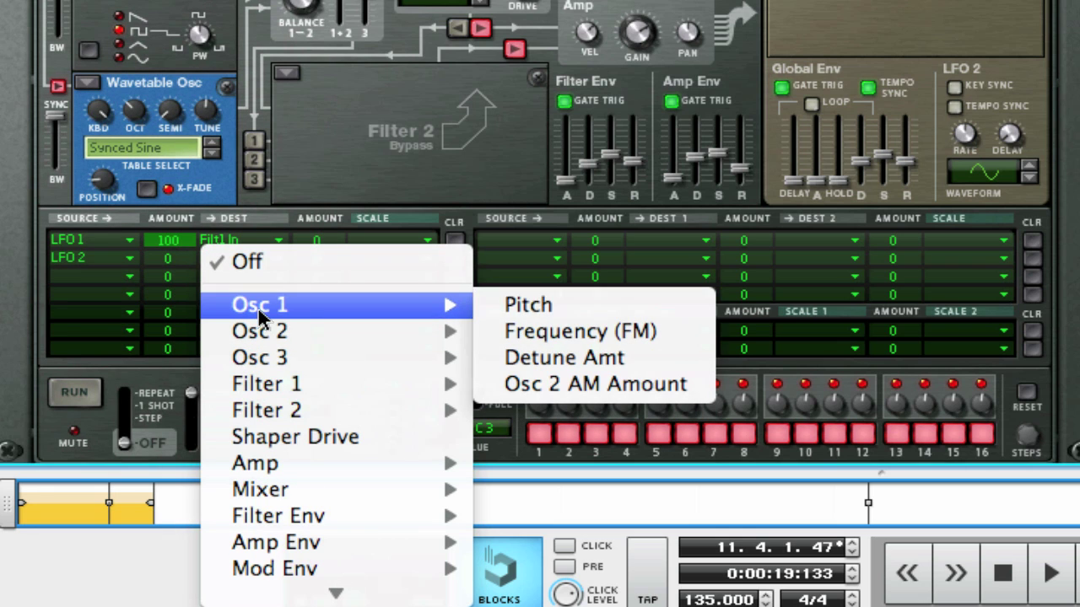
{"action": "left_click", "coordinate": [539, 307]}
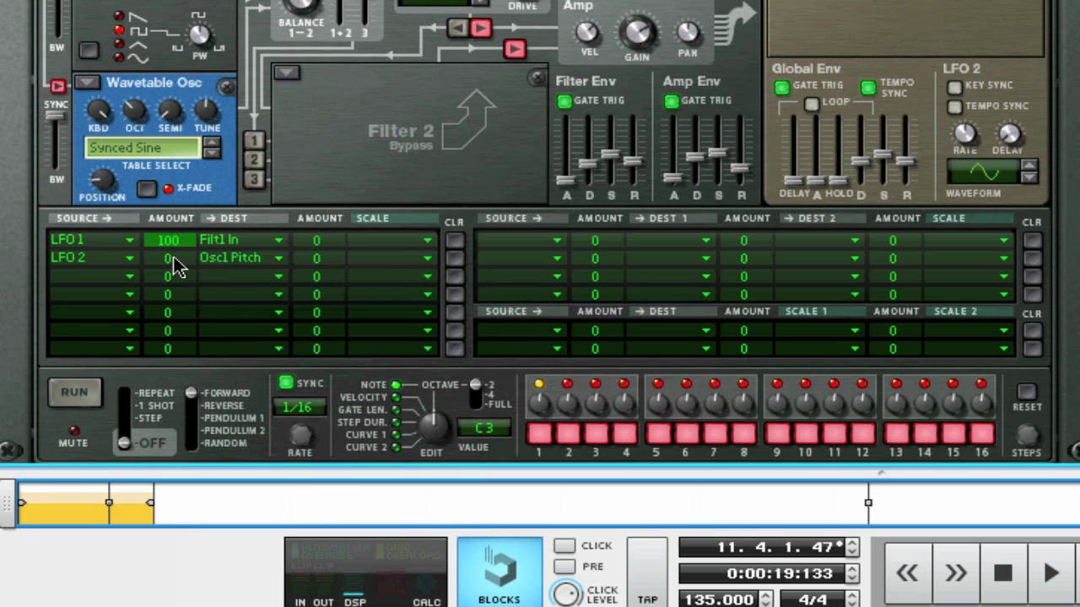
{"action": "left_click_drag", "start_coordinate": [175, 265], "coordinate": [187, 293]}
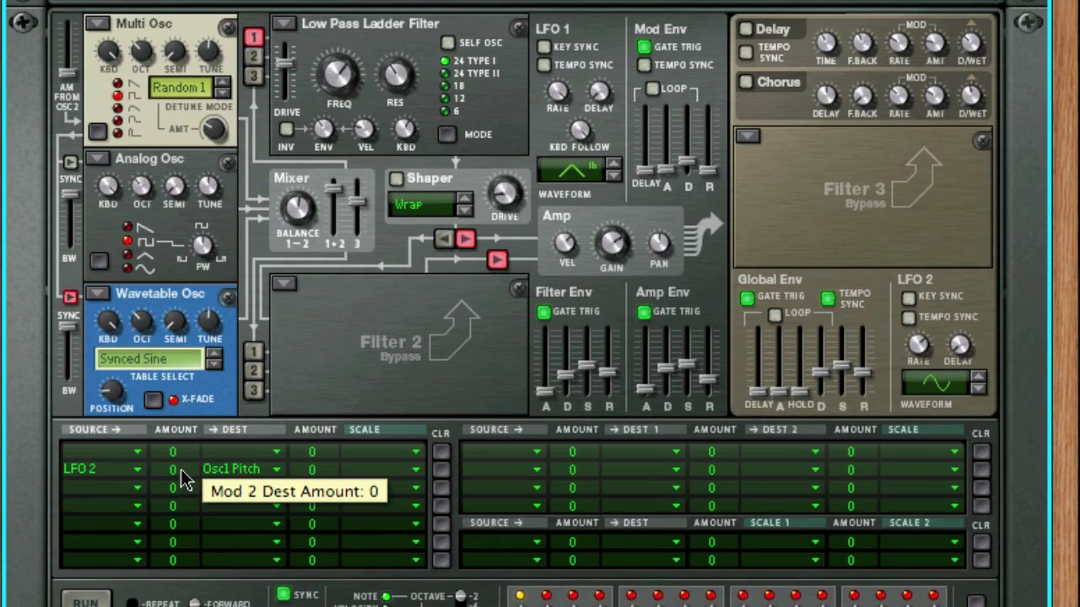
{"action": "left_click_drag", "start_coordinate": [184, 472], "coordinate": [188, 458]}
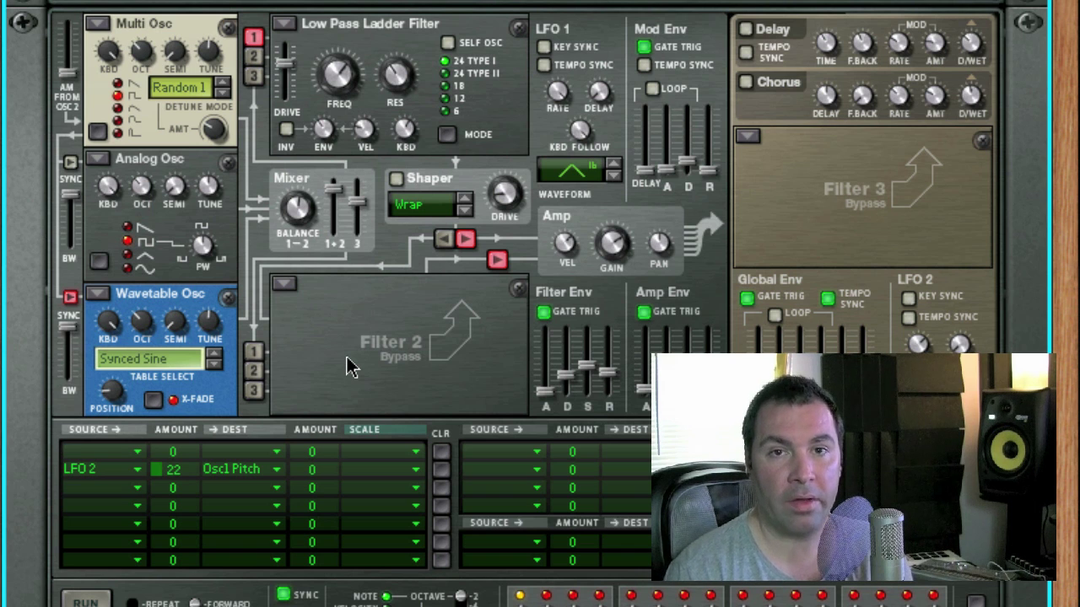
Set the first mod row to send LFO 1 to Filter 1 Frequency, with the amount left at 0.
{"action": "left_click", "coordinate": [124, 455]}
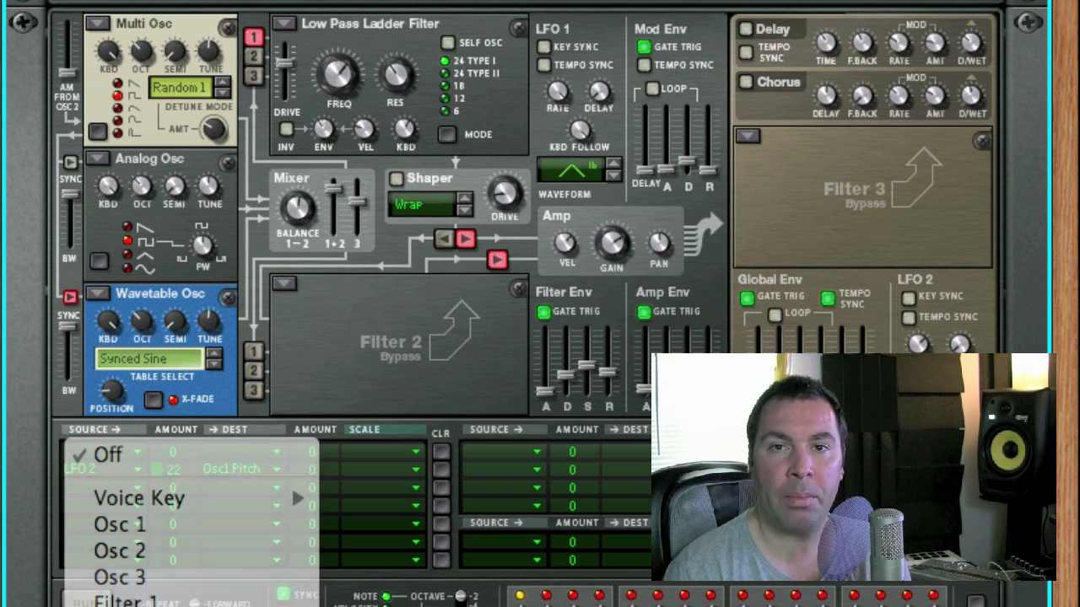
{"action": "left_click", "coordinate": [241, 455]}
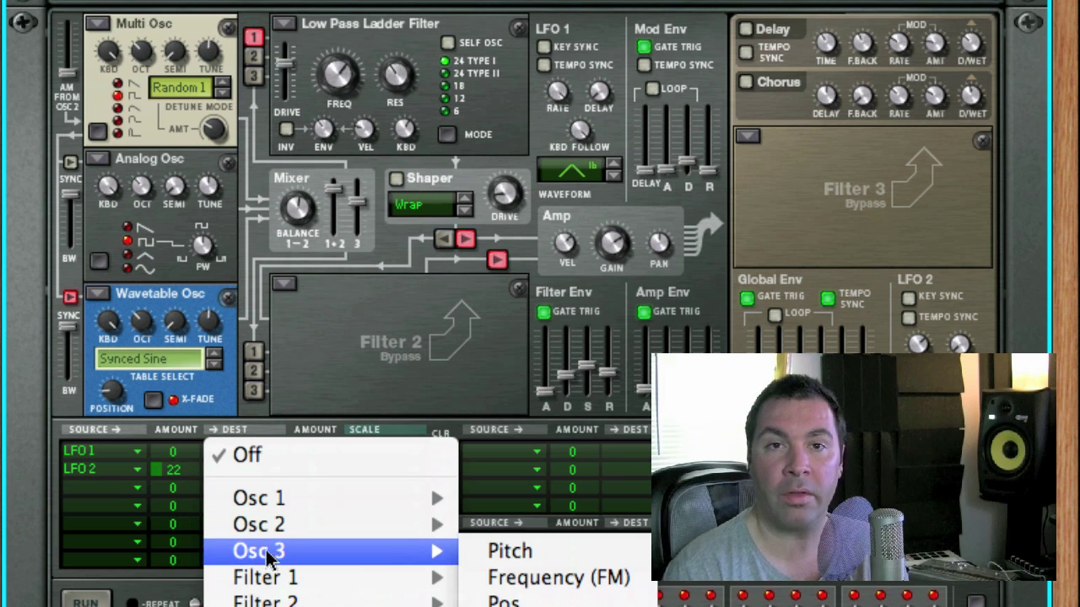
{"action": "mouse_move", "coordinate": [282, 579]}
{"action": "left_click", "coordinate": [523, 600]}
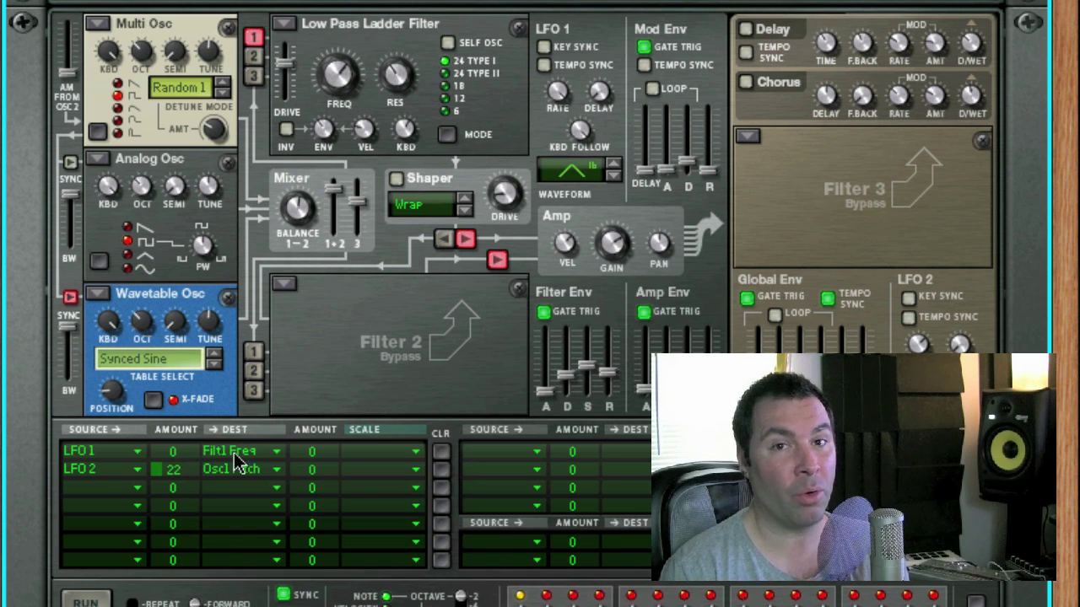